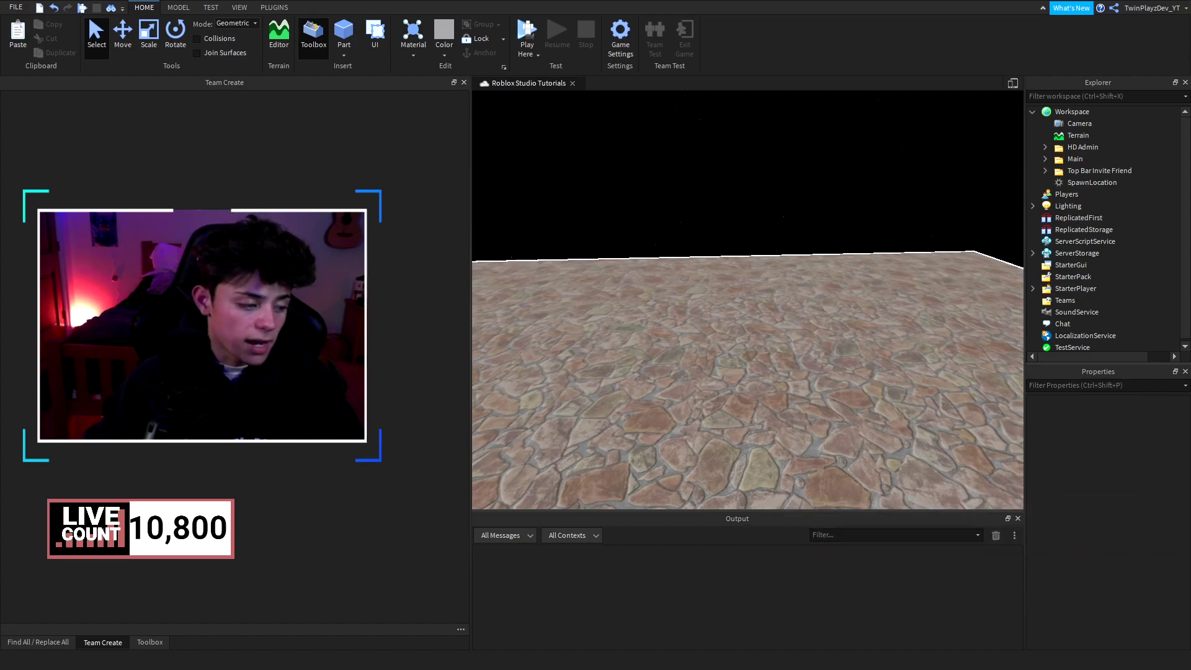
Step: Orbit around the tutorial sign wall and widen the 3D view past the Team Create panel
right_drag(736, 210, 736, 213)
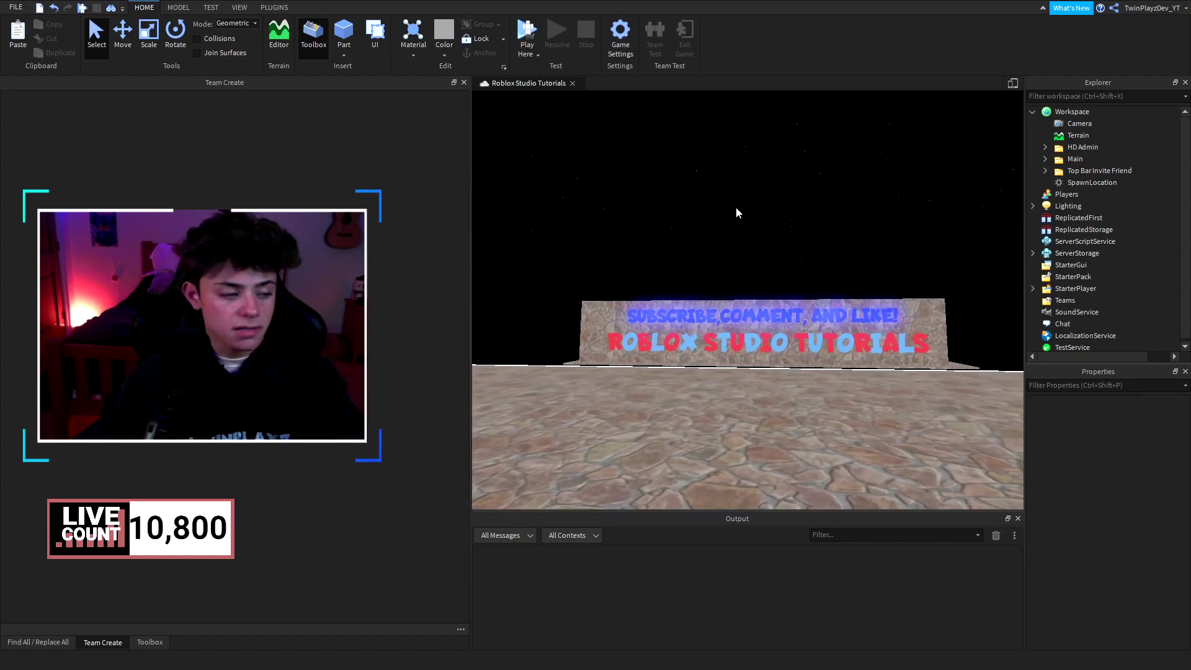
right_drag(736, 213, 734, 223)
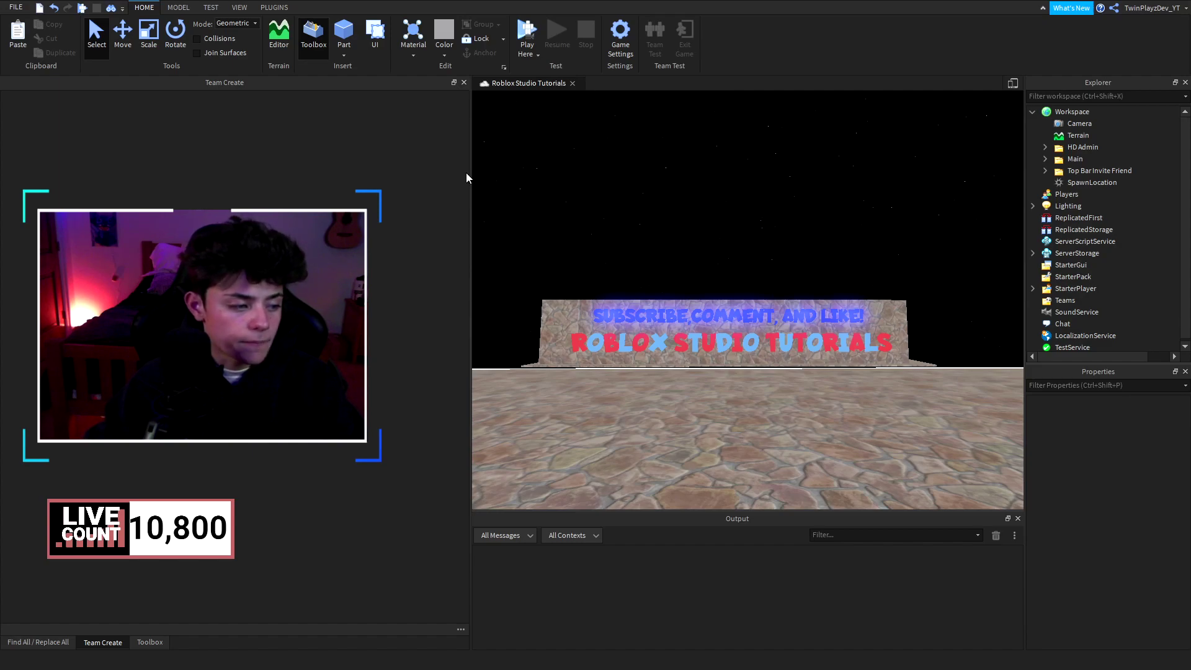
drag(472, 170, 392, 170)
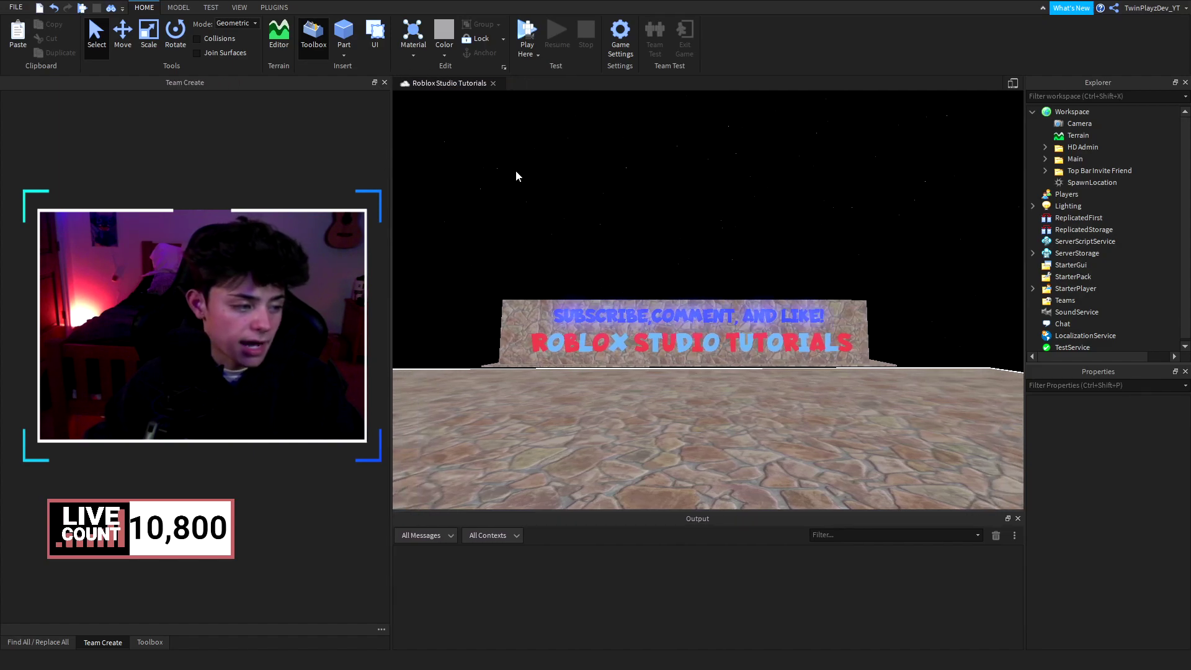
scroll(670, 213, up, 2)
scroll(686, 214, up, 5)
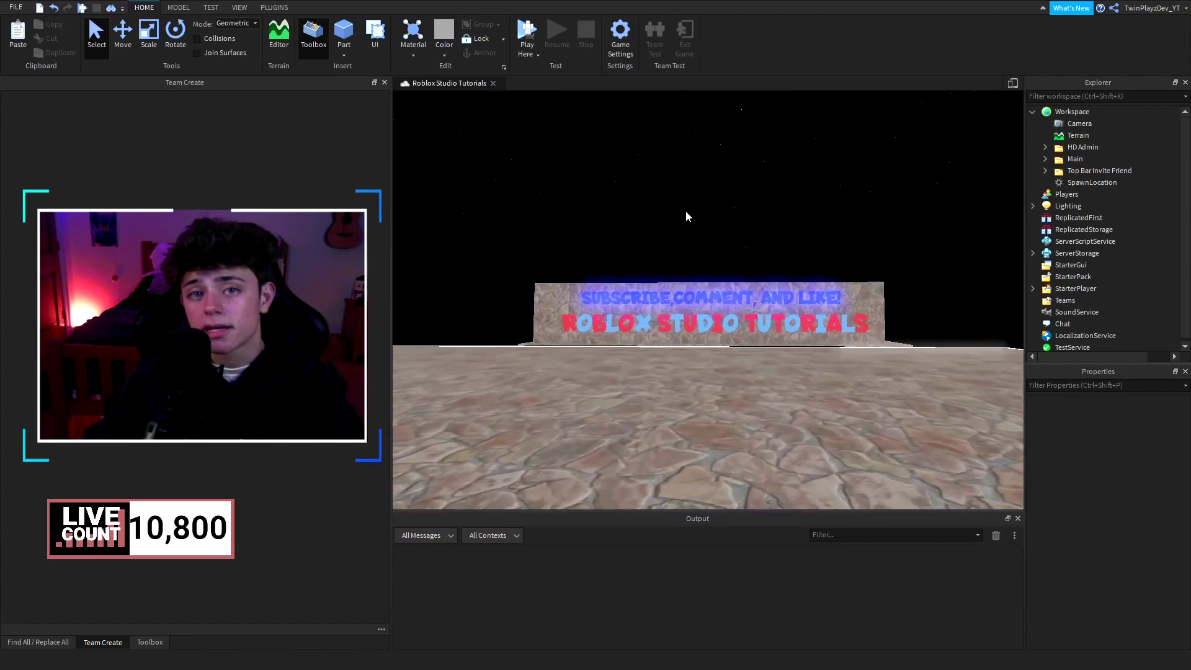
right_drag(686, 216, 684, 213)
scroll(684, 213, down, 3)
scroll(665, 213, down, 3)
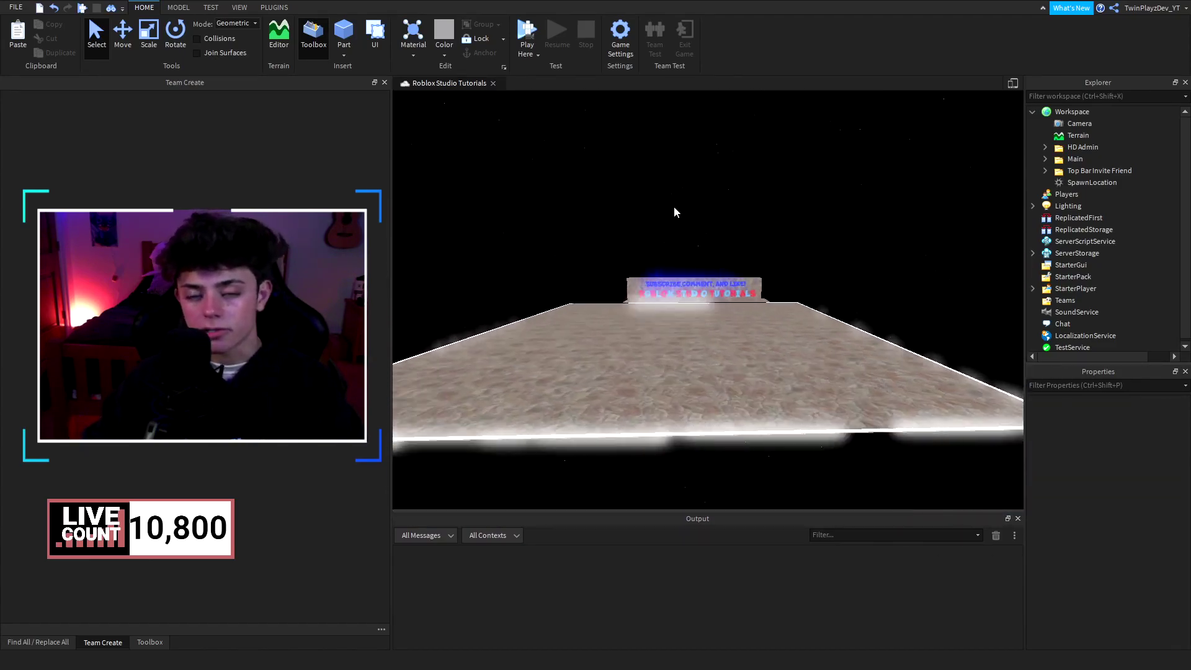
scroll(676, 210, up, 4)
scroll(766, 228, up, 2)
scroll(766, 228, down, 3)
scroll(765, 228, down, 3)
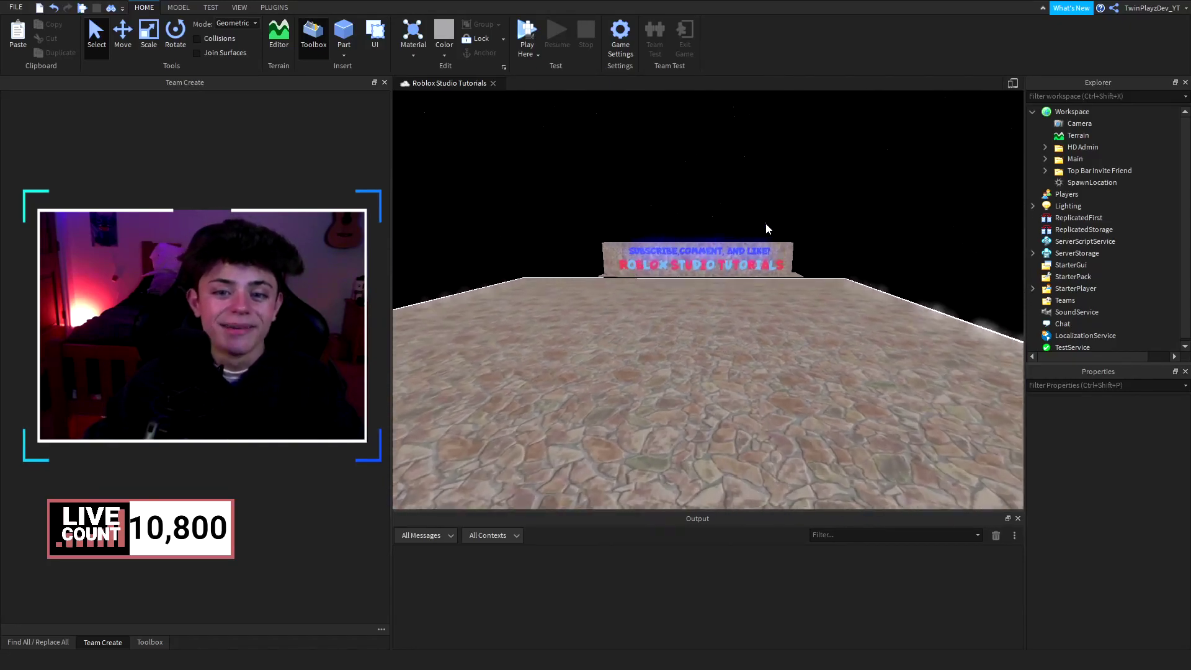
scroll(766, 229, up, 2)
scroll(766, 229, up, 2)
scroll(767, 230, up, 2)
scroll(766, 229, up, 2)
scroll(766, 229, down, 1)
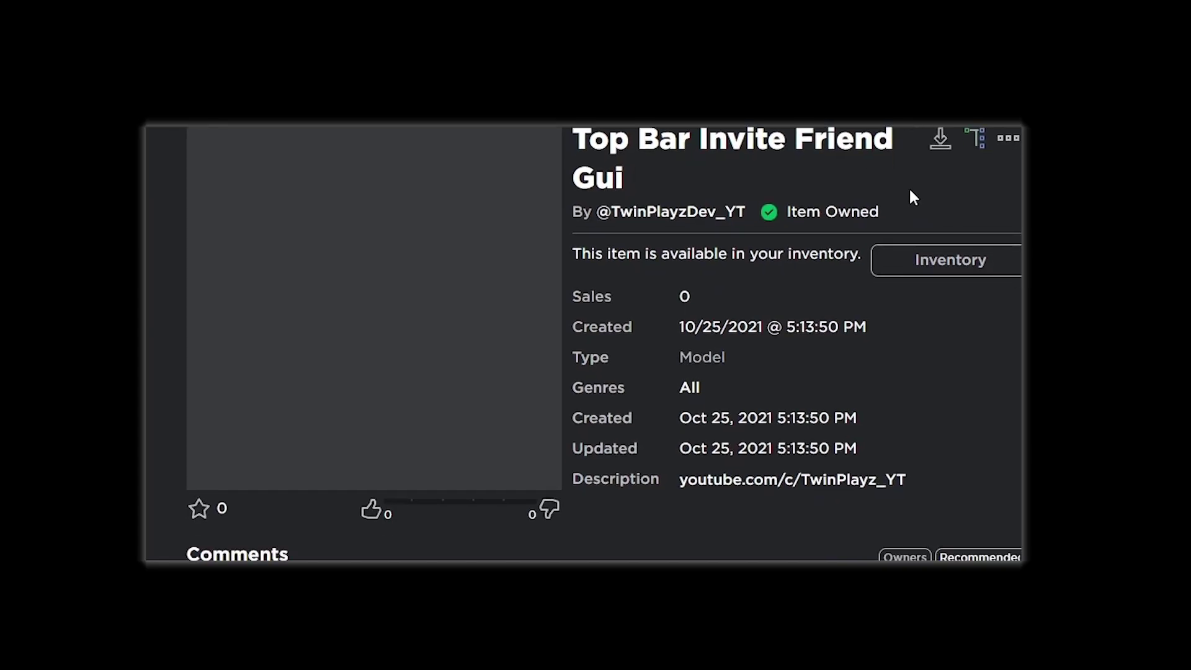
Step: Highlight the creator and Item Owned lines on the Top Bar Invite Friend Gui page
drag(910, 196, 1008, 210)
click(923, 230)
triple_click(736, 200)
click(736, 199)
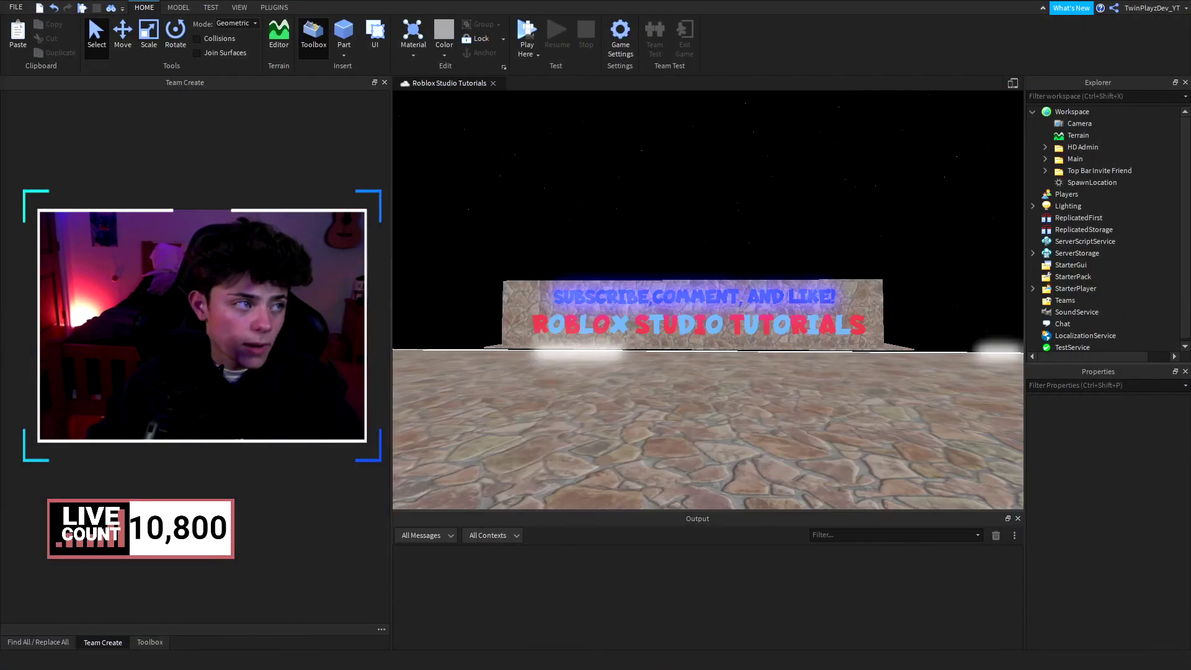
right_click(744, 209)
click(712, 196)
scroll(725, 204, down, 2)
scroll(513, 267, up, 1)
scroll(546, 242, up, 2)
scroll(588, 226, down, 3)
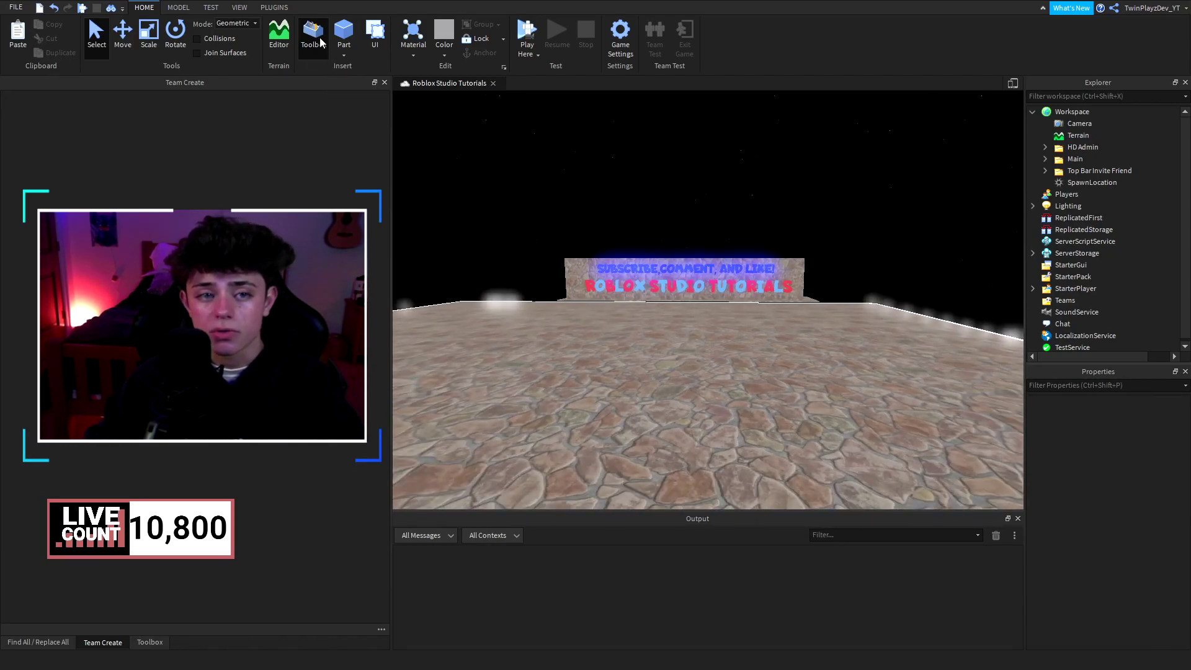
click(150, 644)
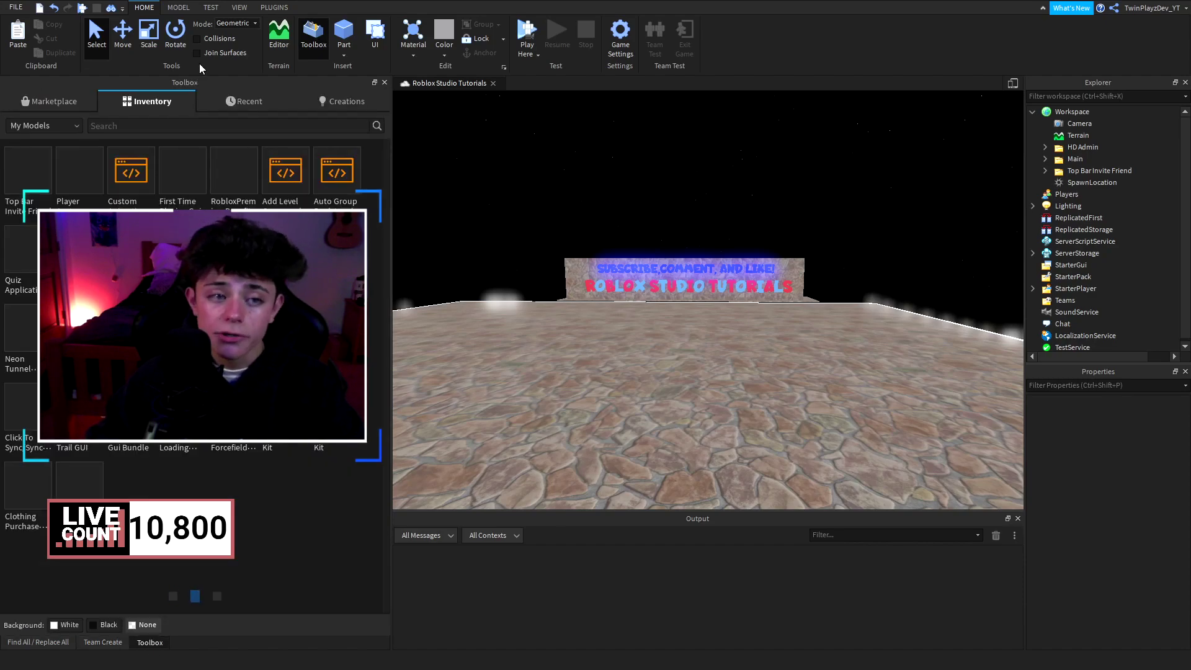
click(143, 103)
mouse_move(28, 177)
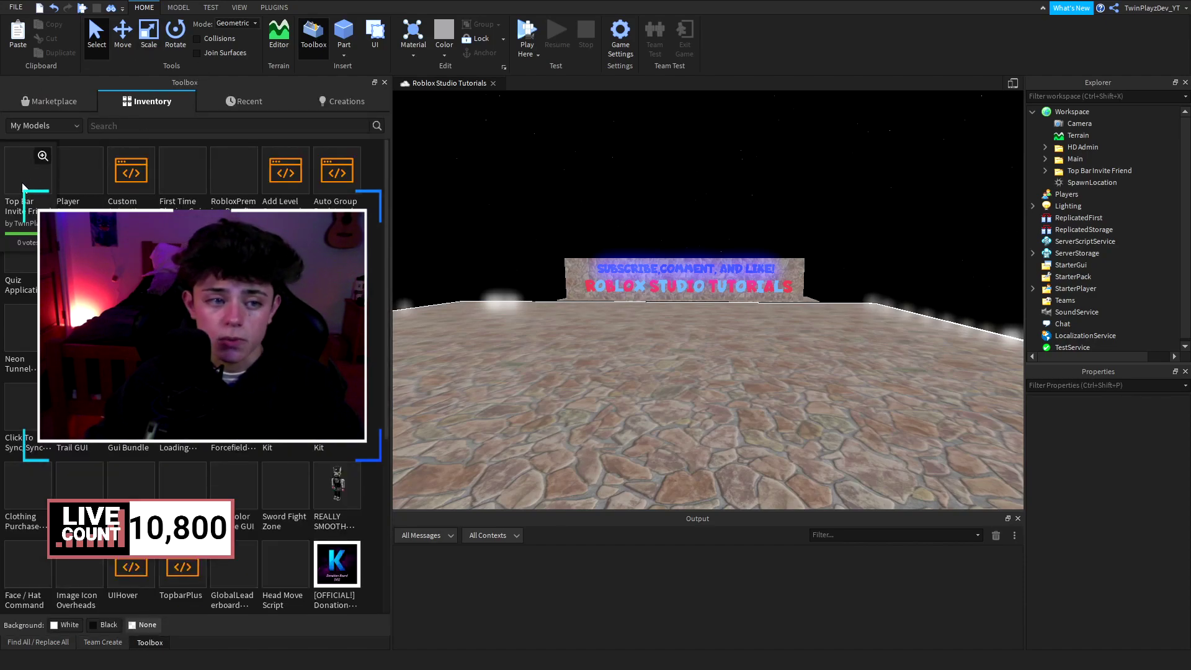
click(102, 642)
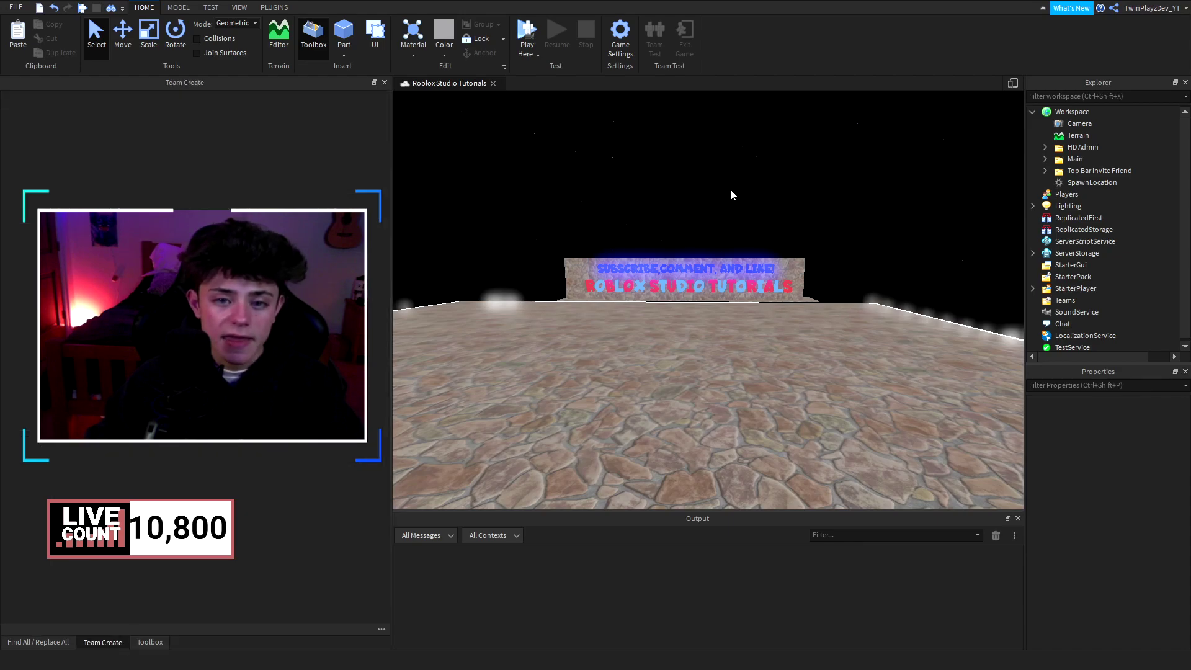
scroll(717, 170, up, 3)
right_drag(718, 170, 700, 176)
scroll(718, 171, down, 5)
scroll(701, 175, up, 3)
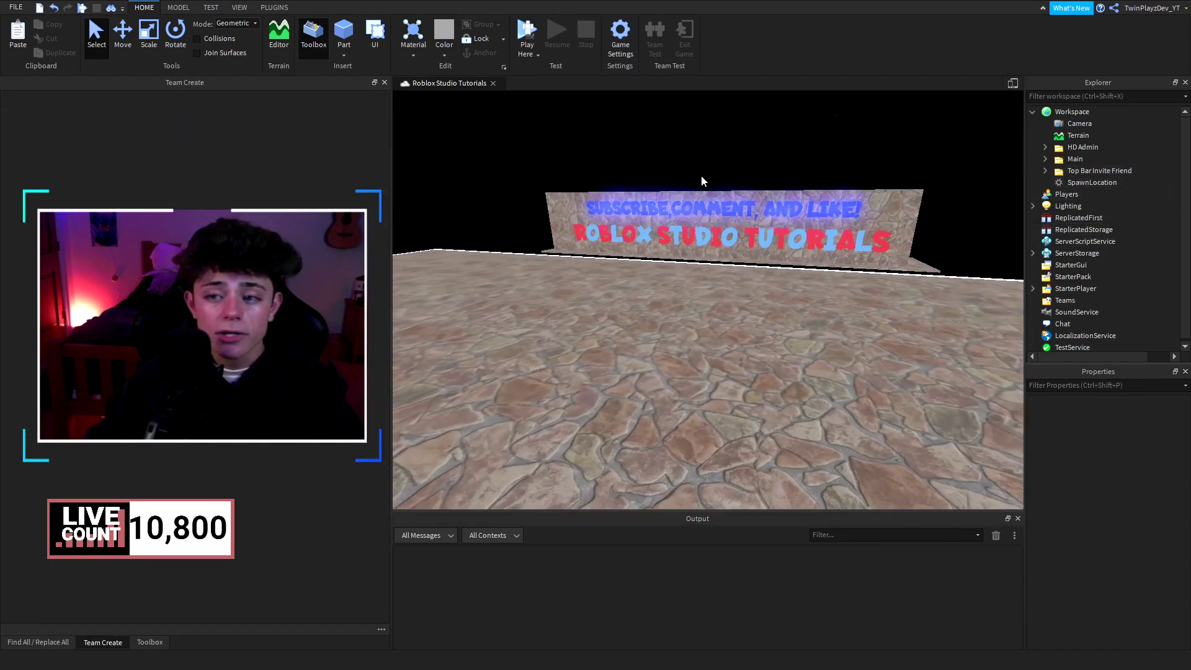
scroll(700, 176, down, 3)
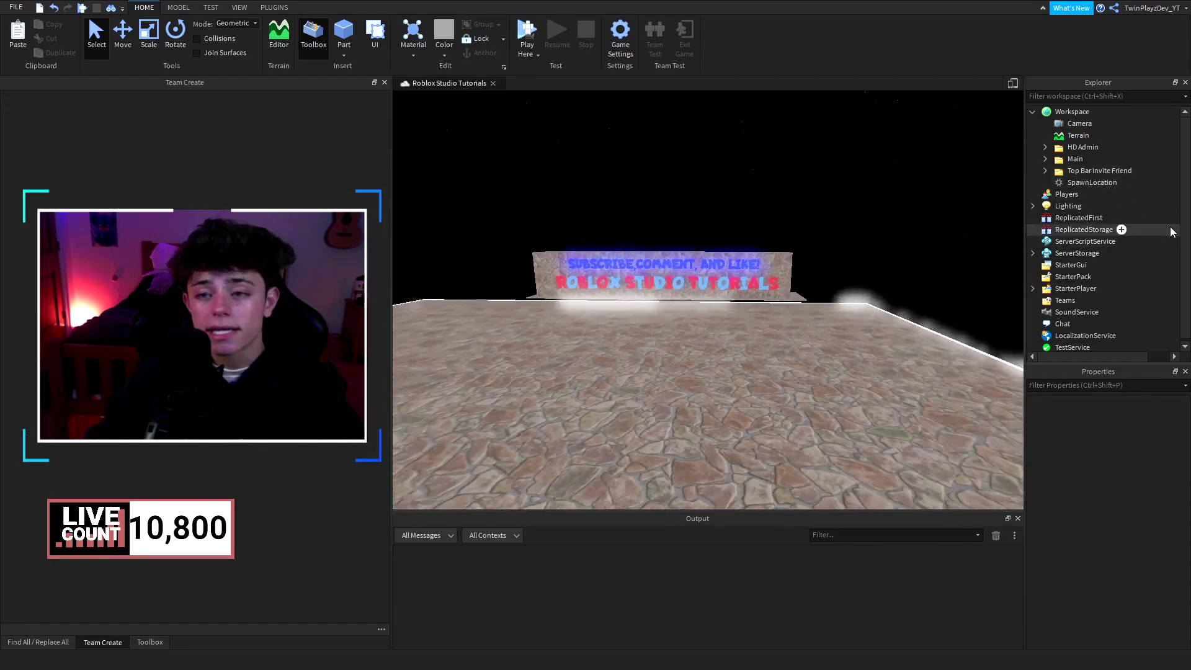
Step: Move the two Top Bar Invite Friend models into ReplicatedStorage and StarterPlayerScripts
double_click(1103, 171)
click(1081, 183)
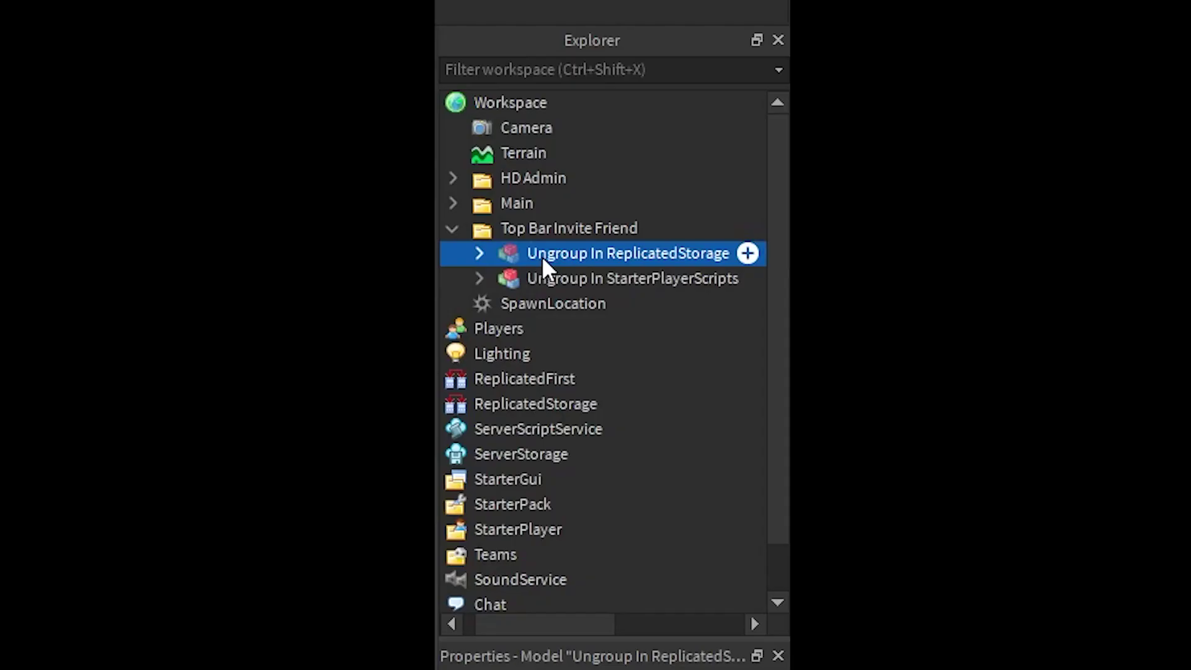
drag(1062, 183, 1055, 252)
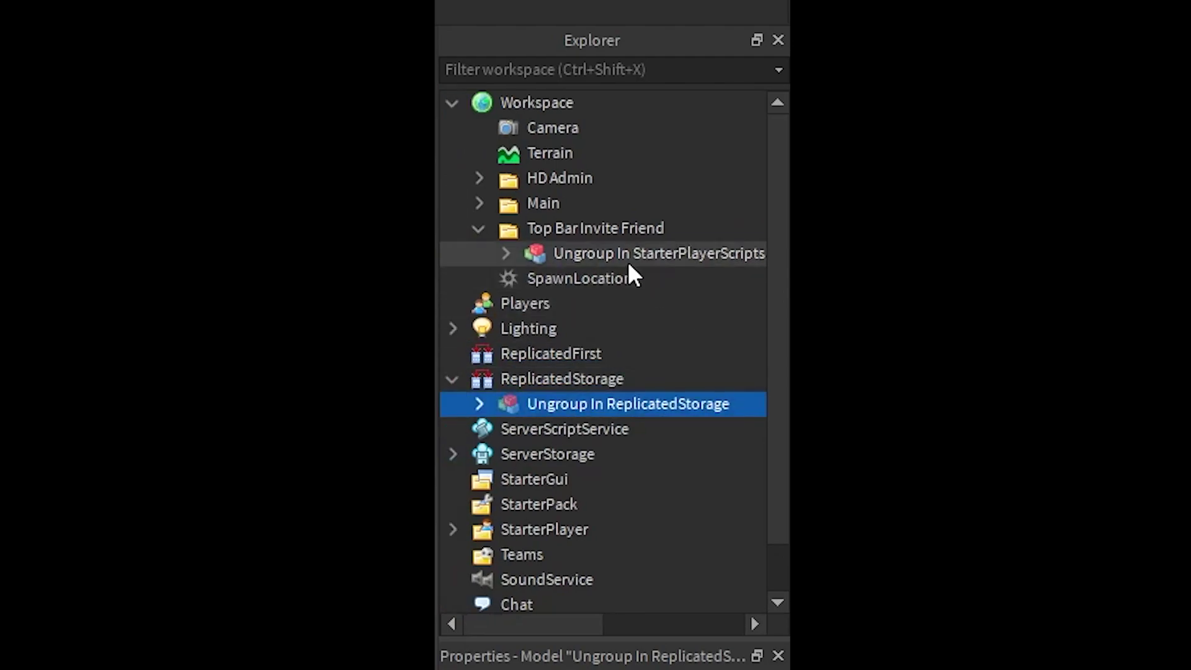
drag(629, 262, 574, 587)
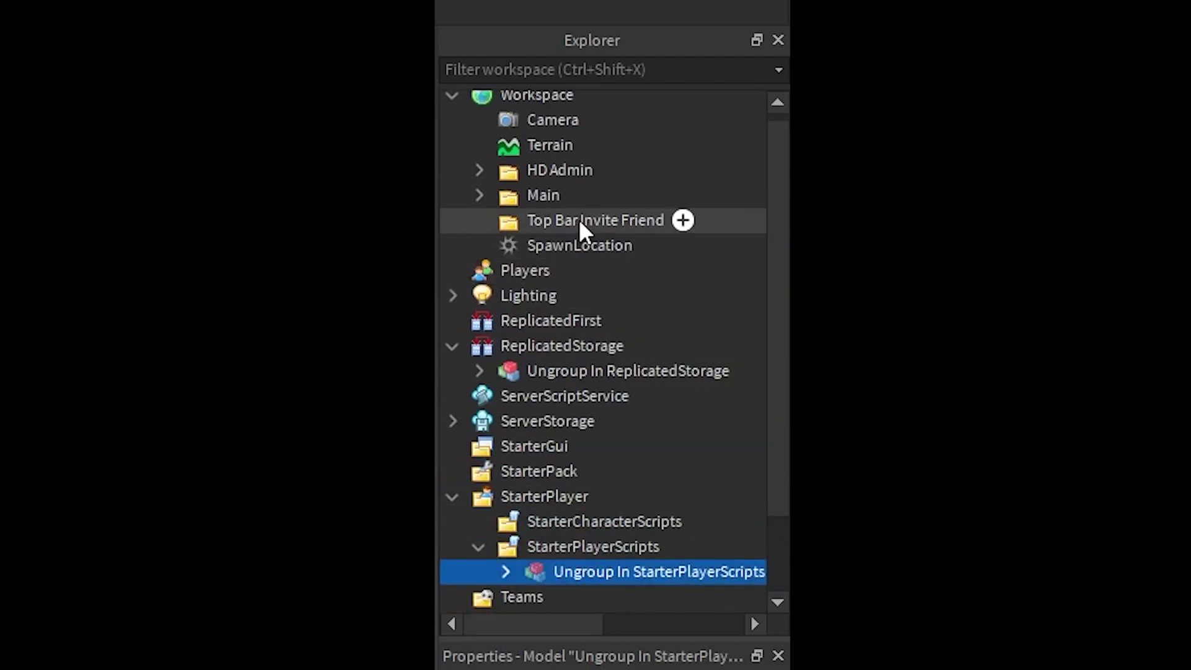
Step: Ungroup both models into InviteFriendTopBar and Icon, and delete the empty folder
key(ctrl+u)
click(554, 381)
key(ctrl+u)
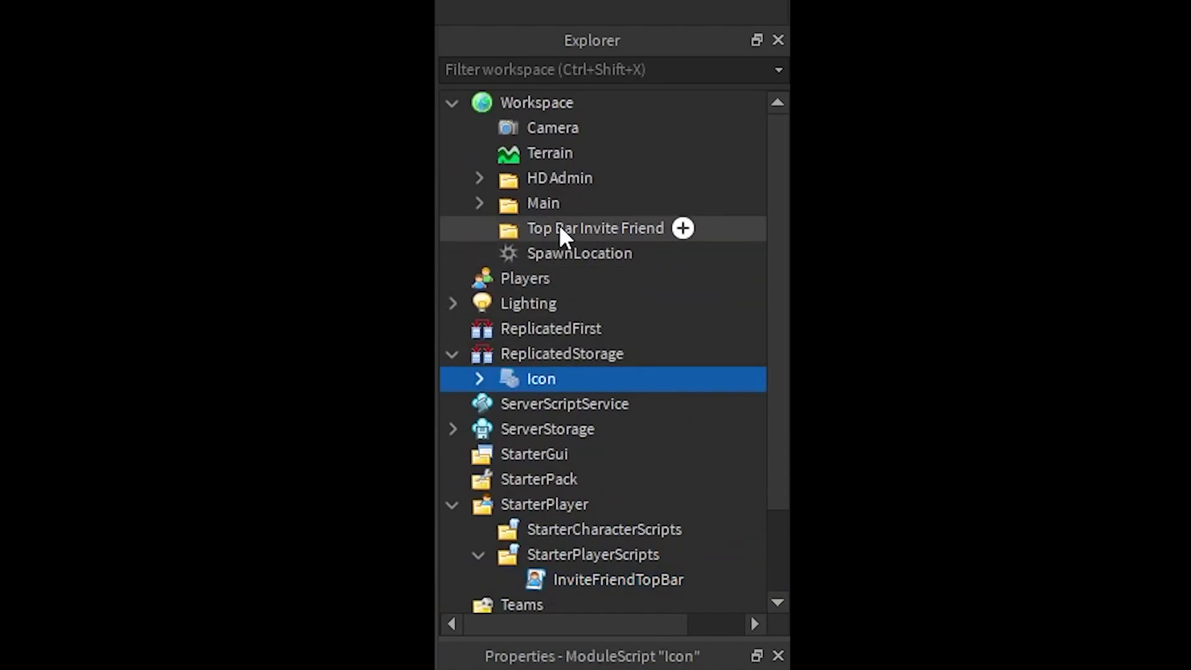
click(559, 228)
key(Delete)
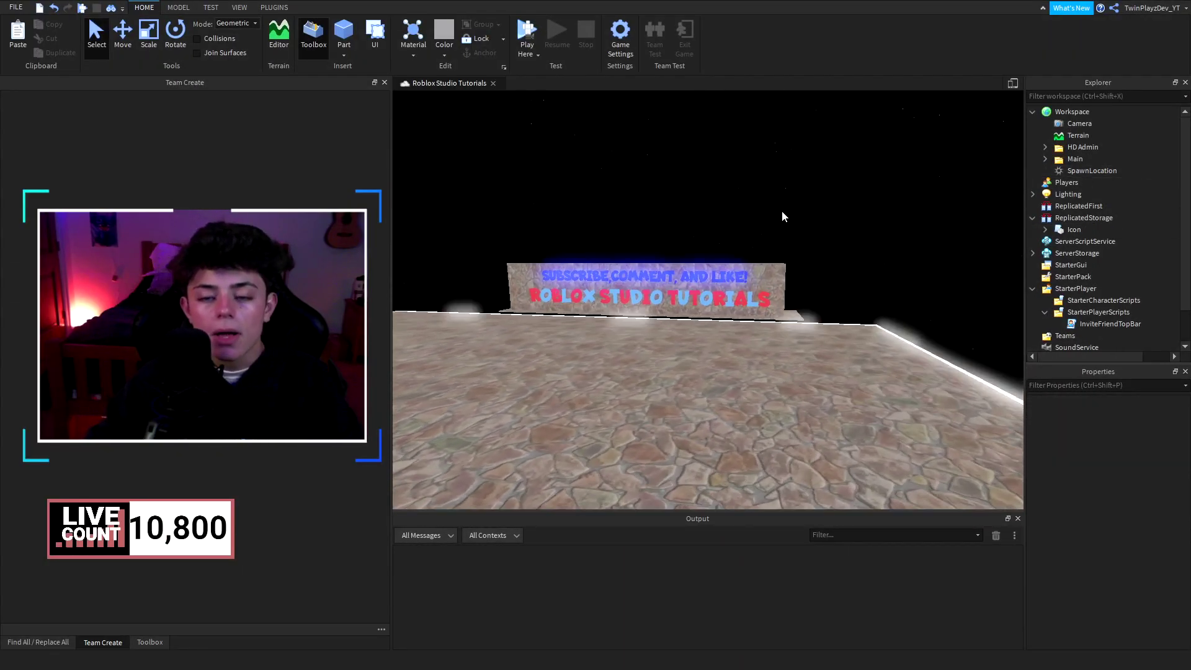
right_drag(783, 213, 782, 212)
scroll(781, 216, up, 2)
scroll(782, 216, up, 3)
scroll(782, 217, up, 3)
scroll(782, 216, down, 4)
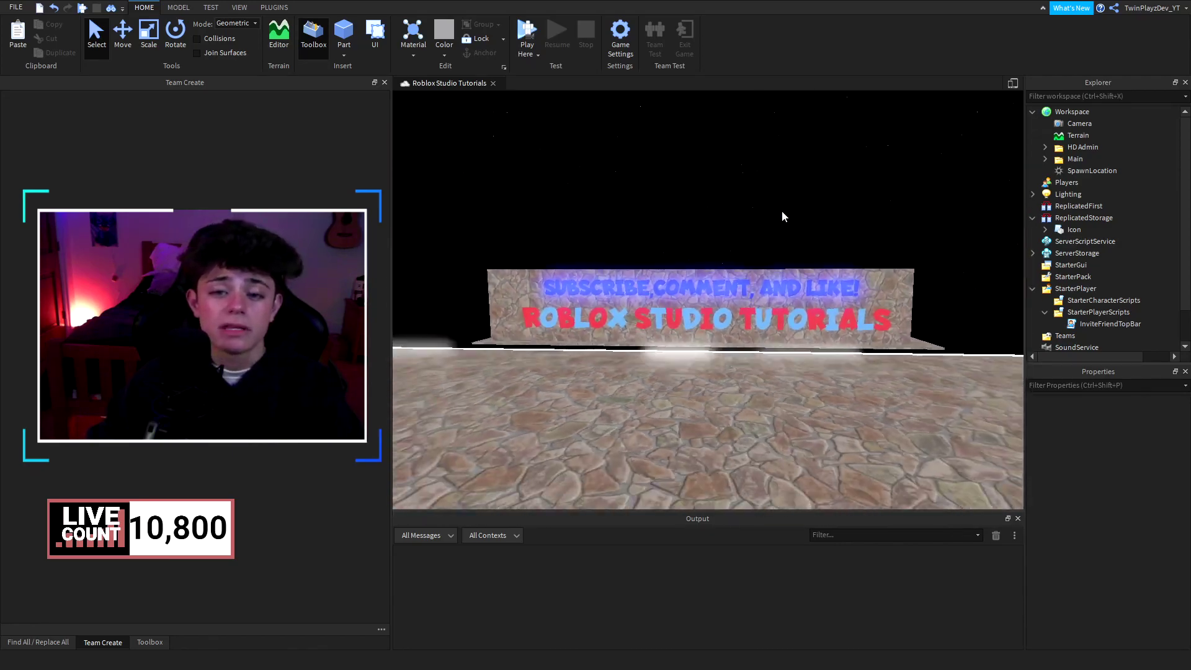
scroll(782, 211, down, 2)
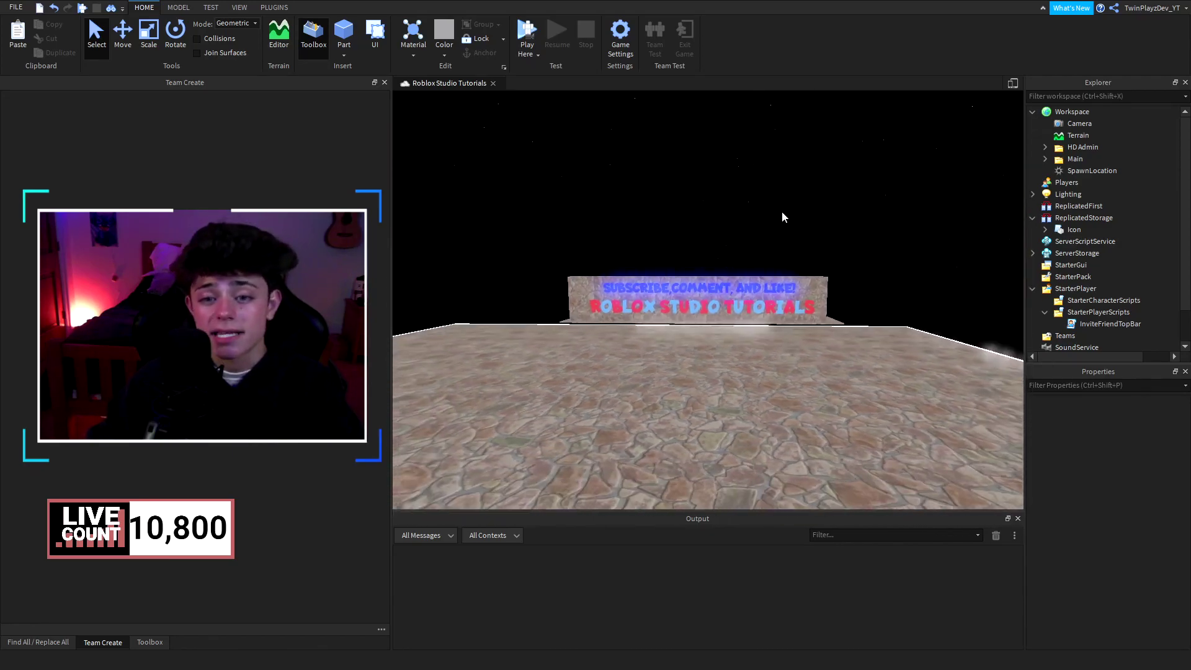
scroll(782, 211, up, 3)
scroll(782, 211, up, 2)
scroll(779, 220, down, 3)
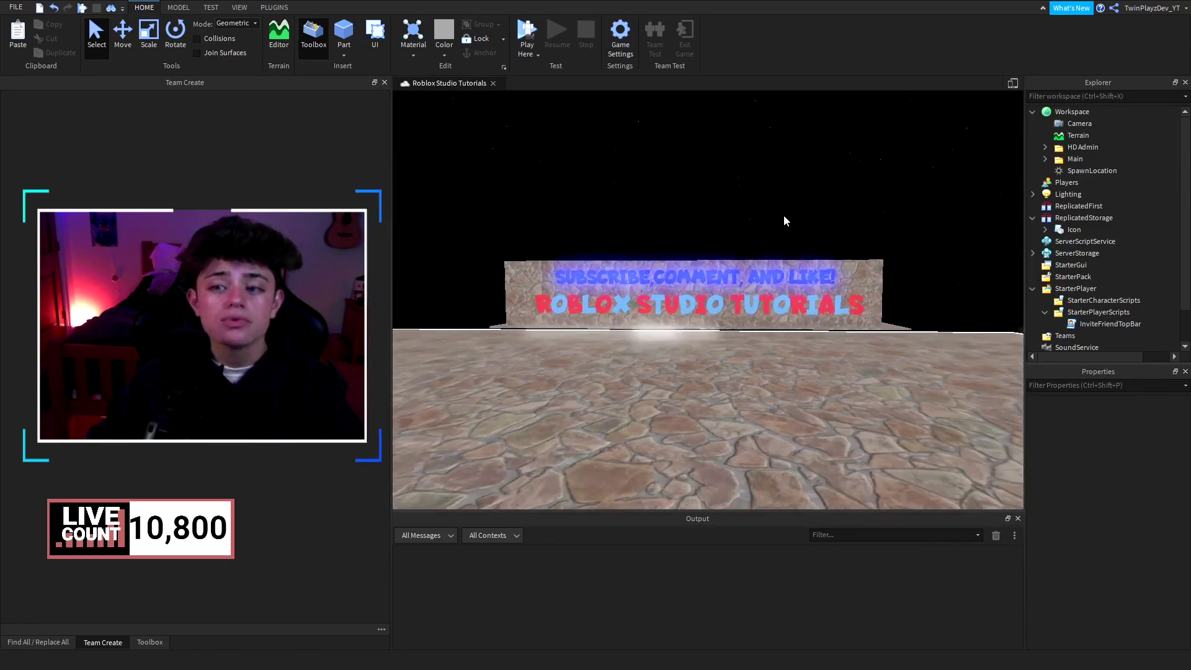
Step: Expand the Icon module under ReplicatedStorage, then open and close its code
click(1071, 230)
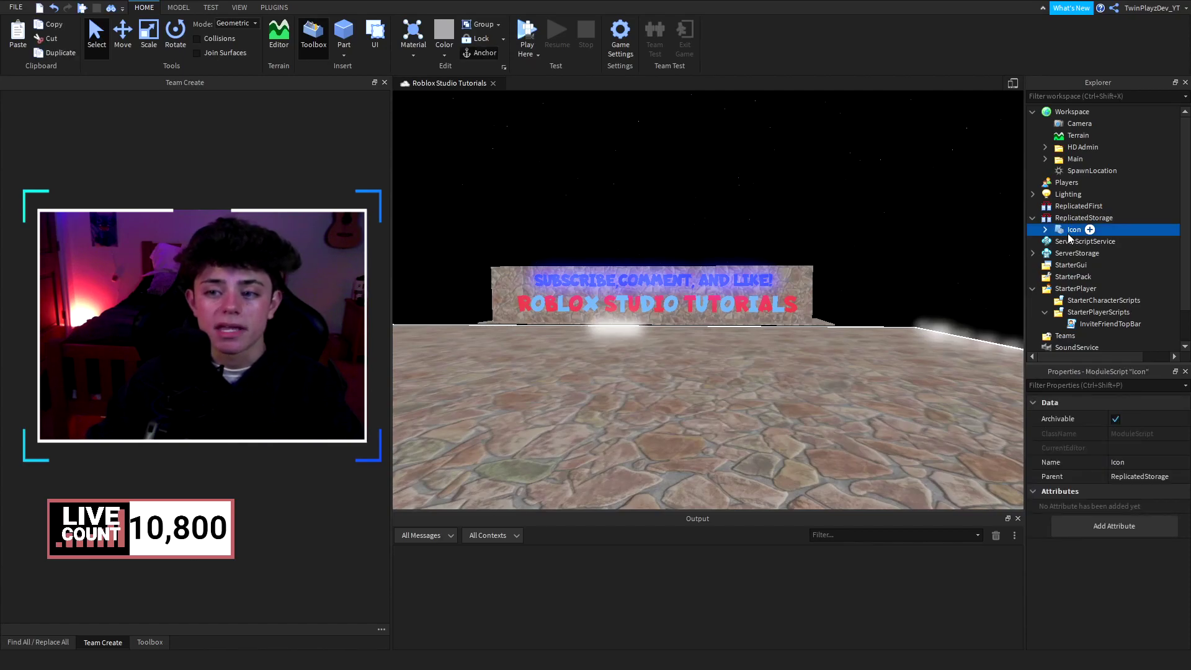
click(780, 212)
scroll(781, 212, up, 2)
scroll(781, 212, up, 2)
scroll(781, 212, down, 3)
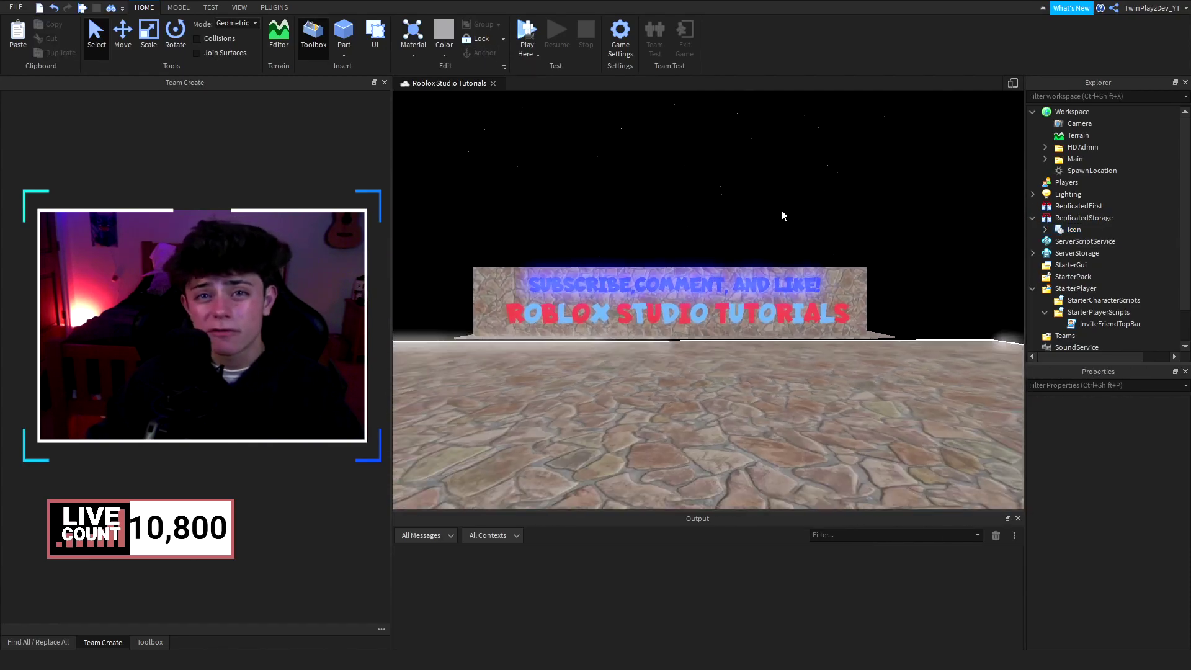
scroll(781, 210, down, 2)
scroll(782, 212, up, 2)
scroll(782, 211, up, 2)
scroll(782, 215, up, 2)
scroll(931, 214, down, 3)
scroll(1011, 211, up, 2)
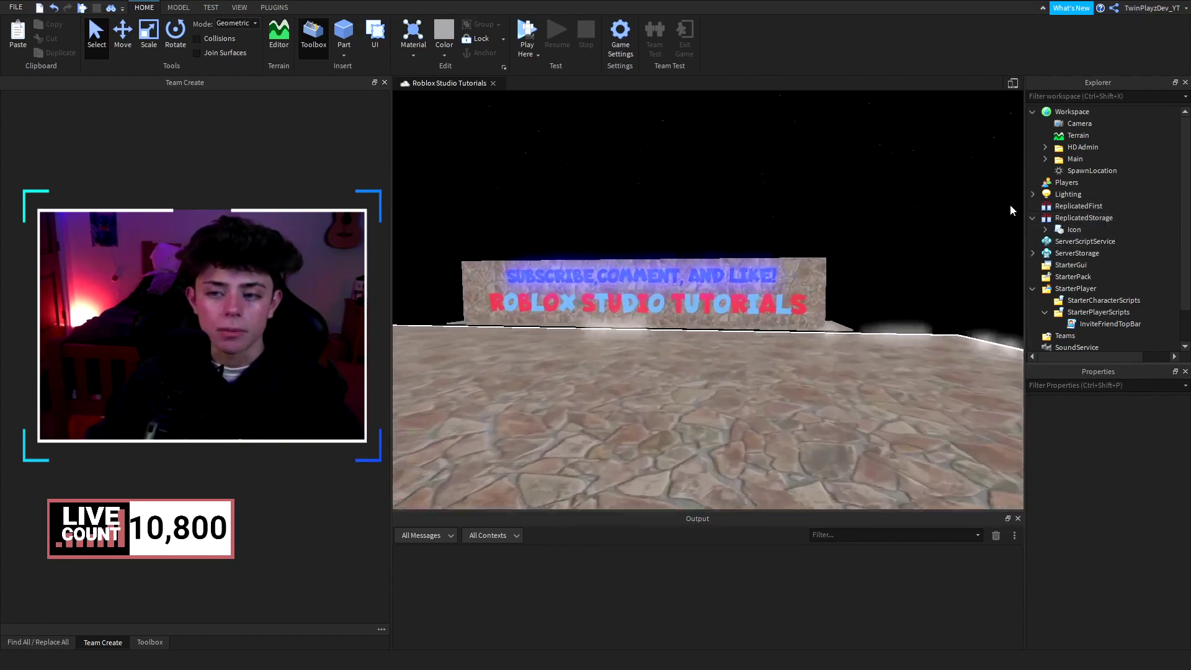
click(1046, 229)
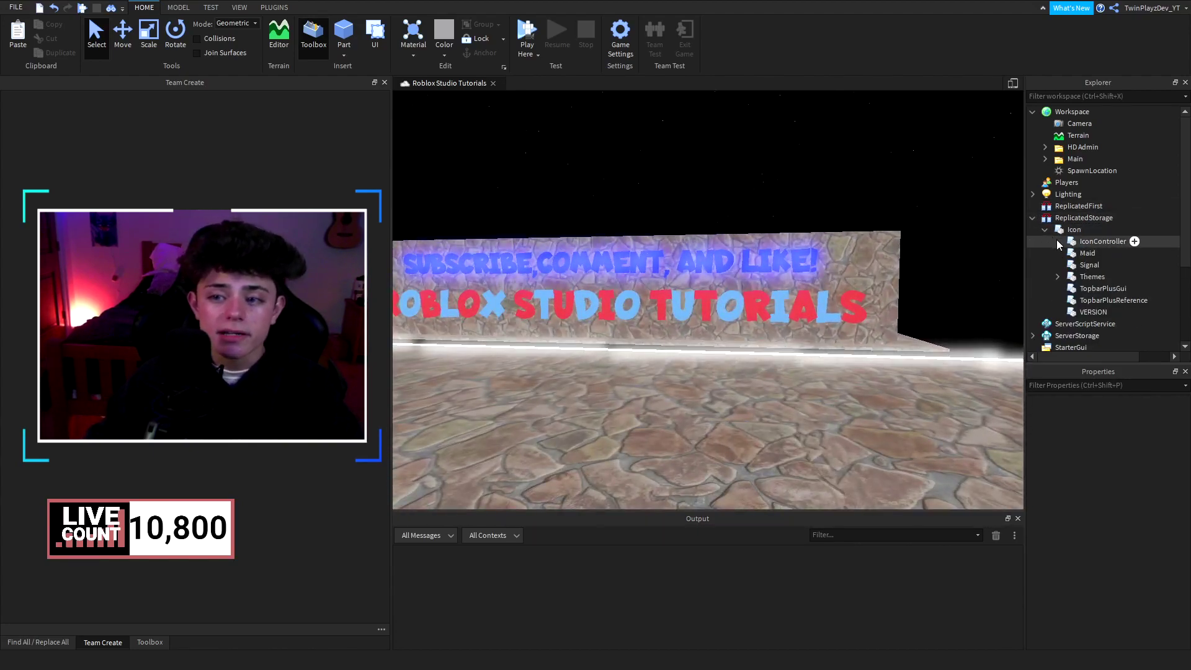
double_click(1076, 229)
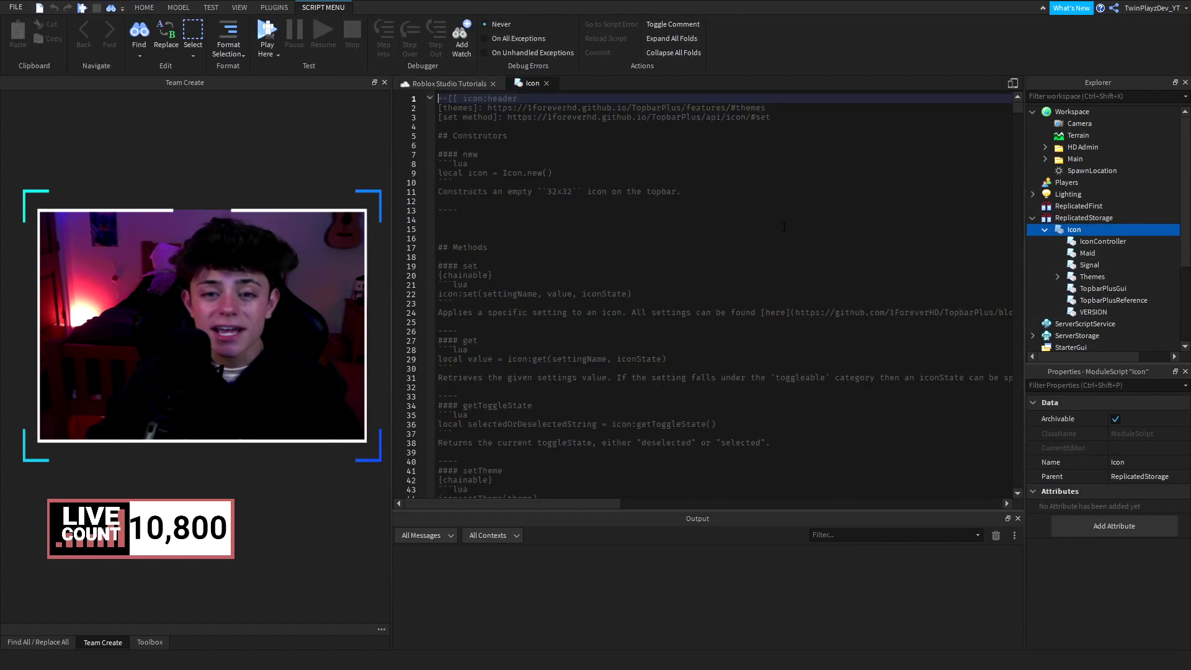
scroll(762, 227, down, 10)
scroll(729, 249, down, 10)
scroll(699, 273, down, 10)
scroll(666, 295, down, 10)
scroll(657, 314, down, 10)
mouse_move(1021, 139)
mouse_down()
mouse_move(998, 479)
mouse_move(992, 91)
mouse_up()
click(545, 82)
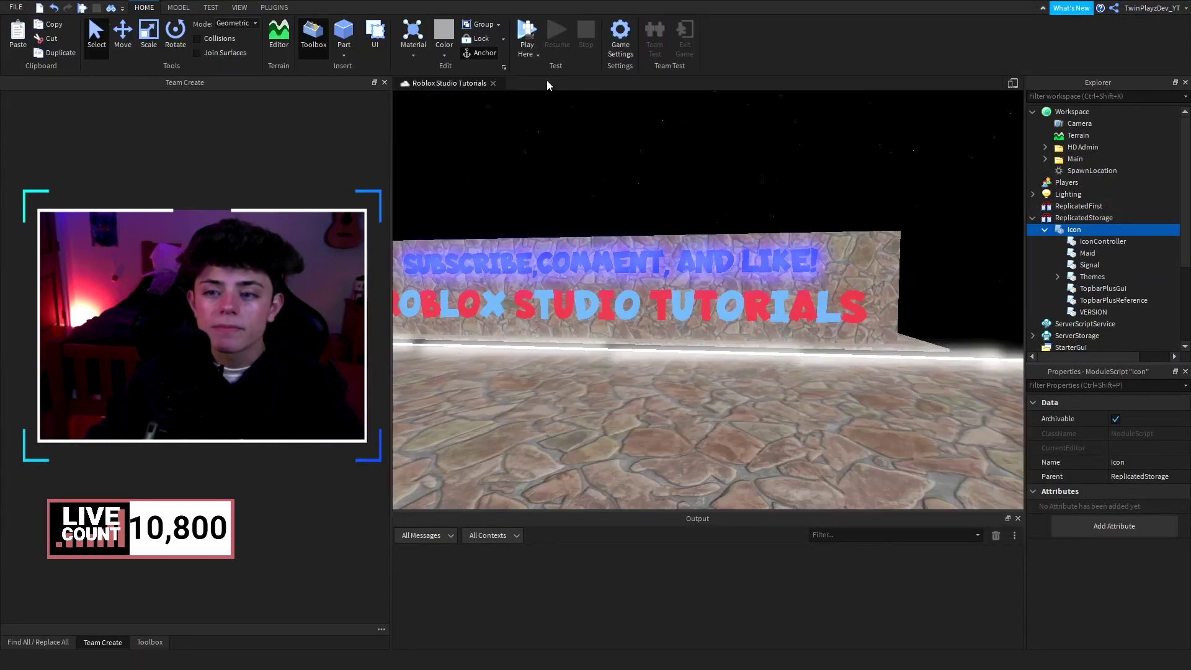
Step: Open and close the IconController and Themes scripts, then collapse Icon
double_click(1102, 241)
scroll(891, 209, down, 10)
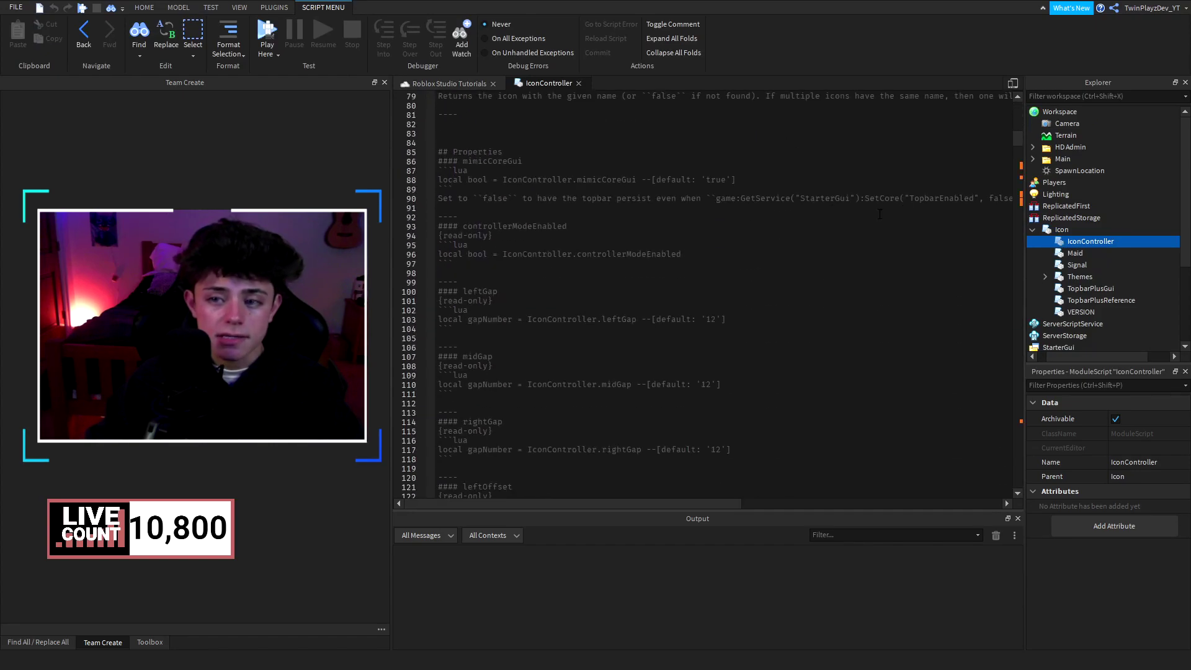
drag(1016, 145, 1016, 424)
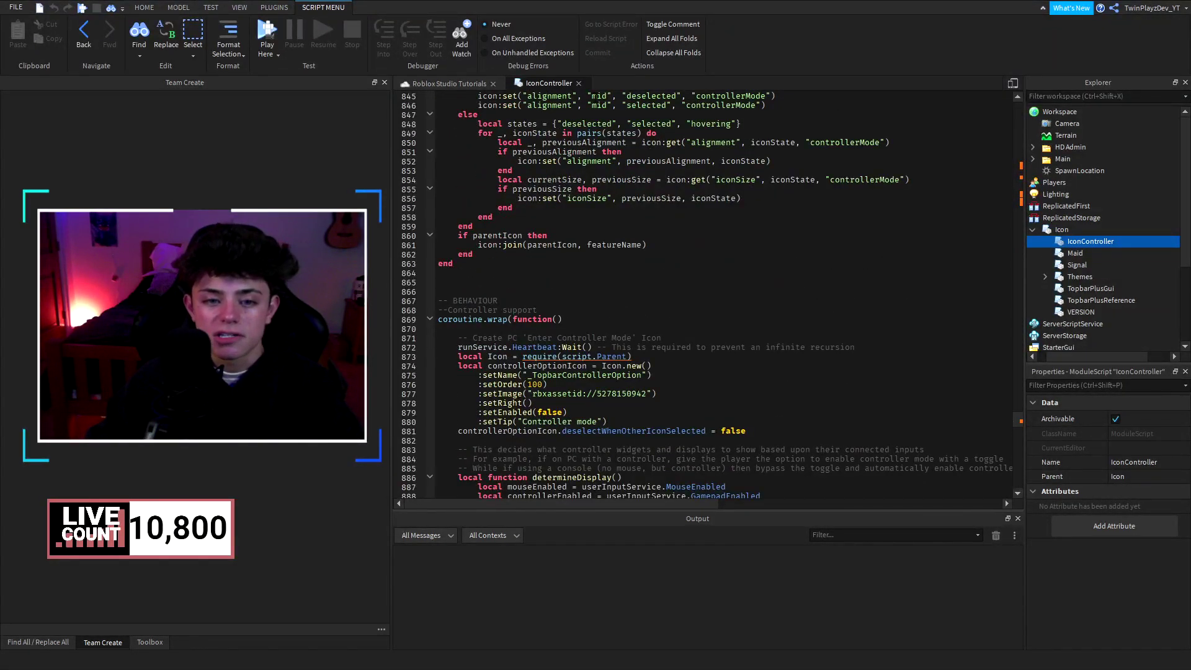
click(578, 82)
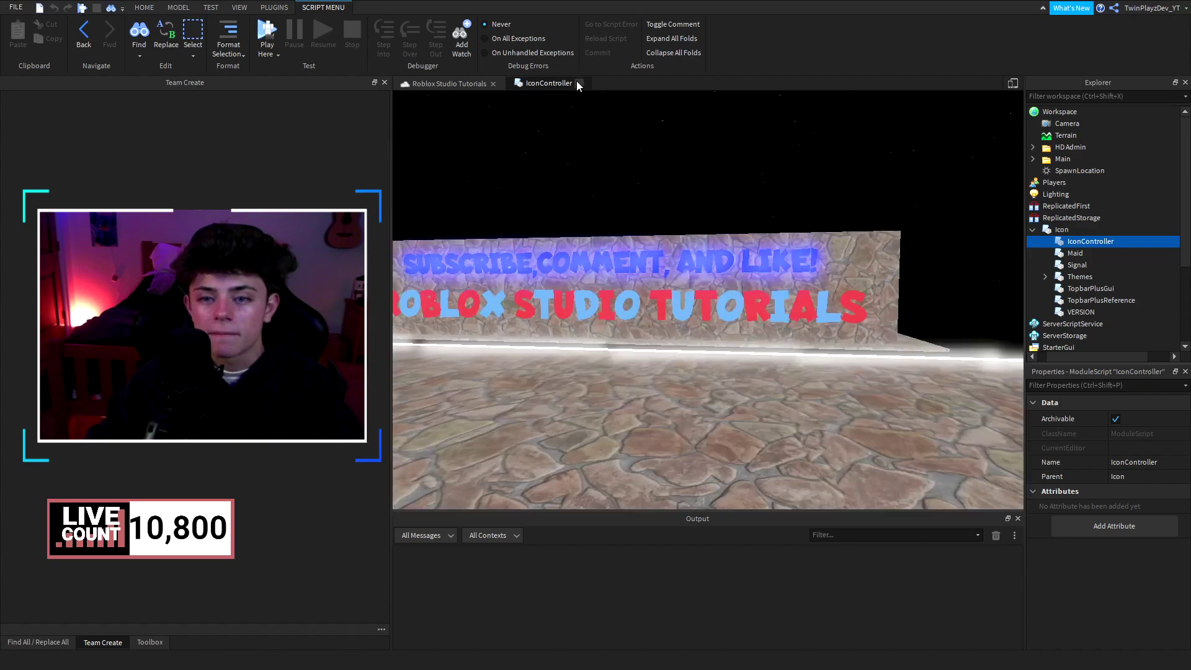
click(1042, 277)
scroll(1080, 233, down, 3)
double_click(1080, 176)
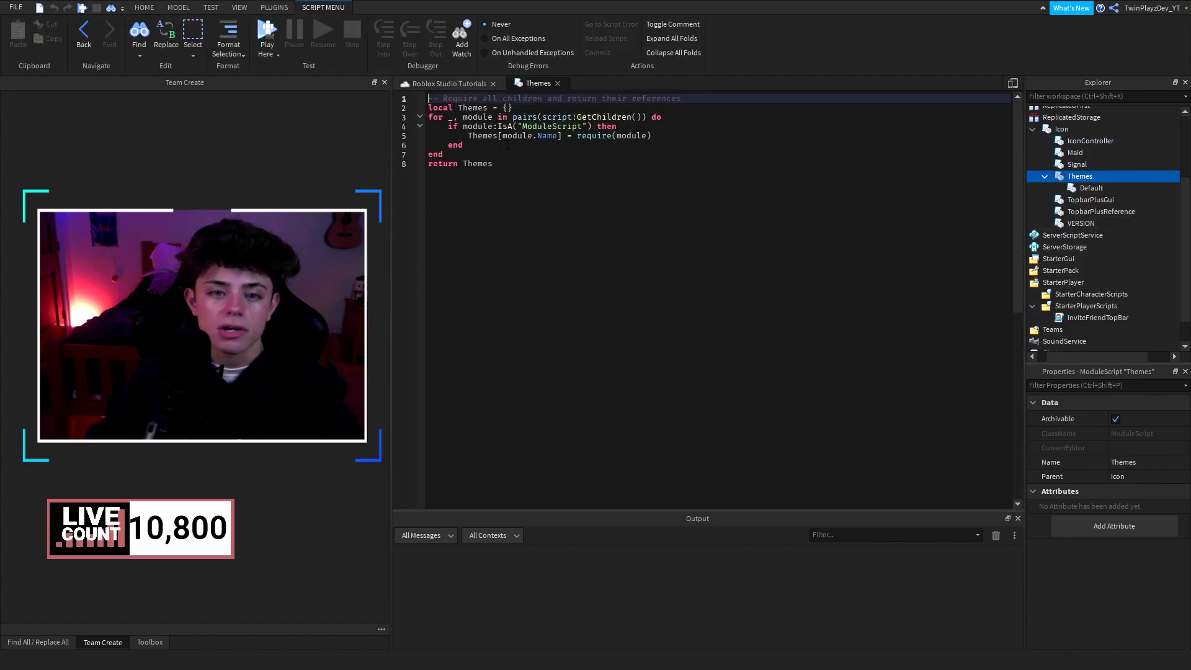
click(559, 83)
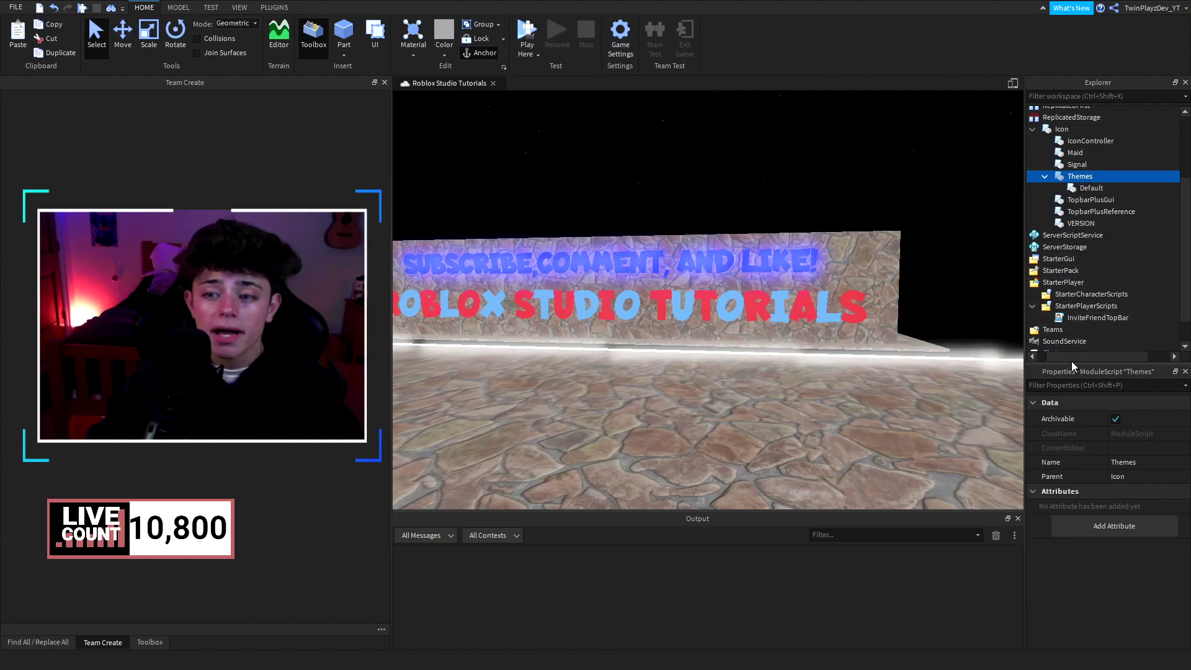
scroll(1070, 229, up, 2)
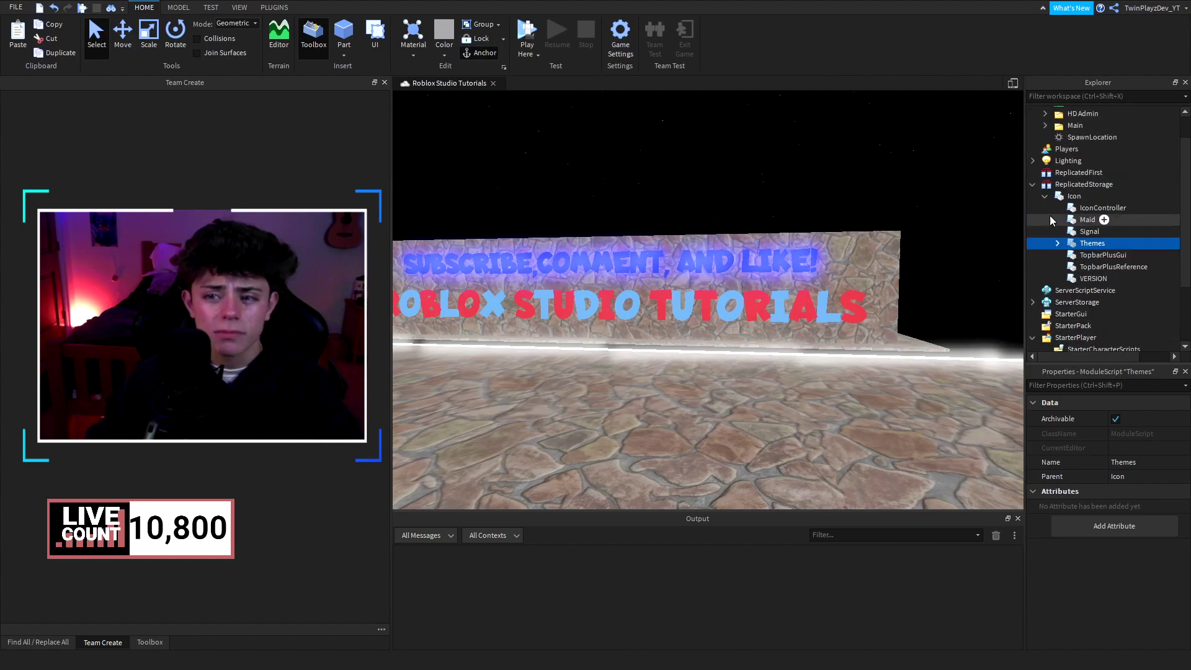
click(1074, 196)
click(779, 186)
scroll(795, 165, down, 5)
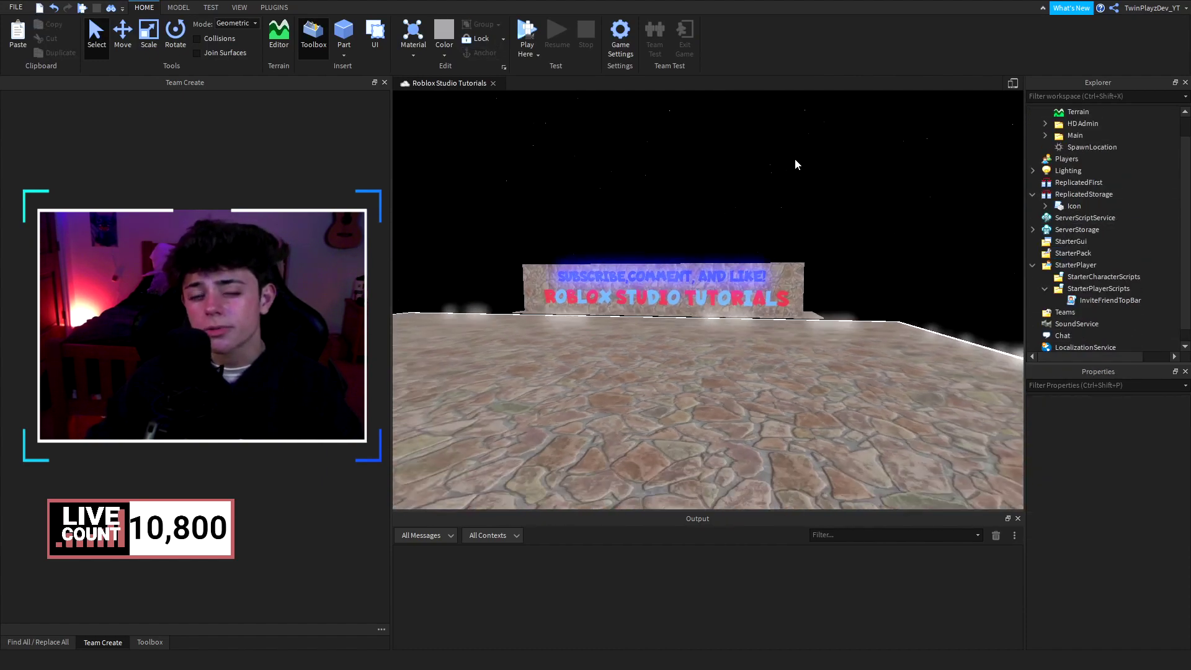
scroll(795, 164, up, 5)
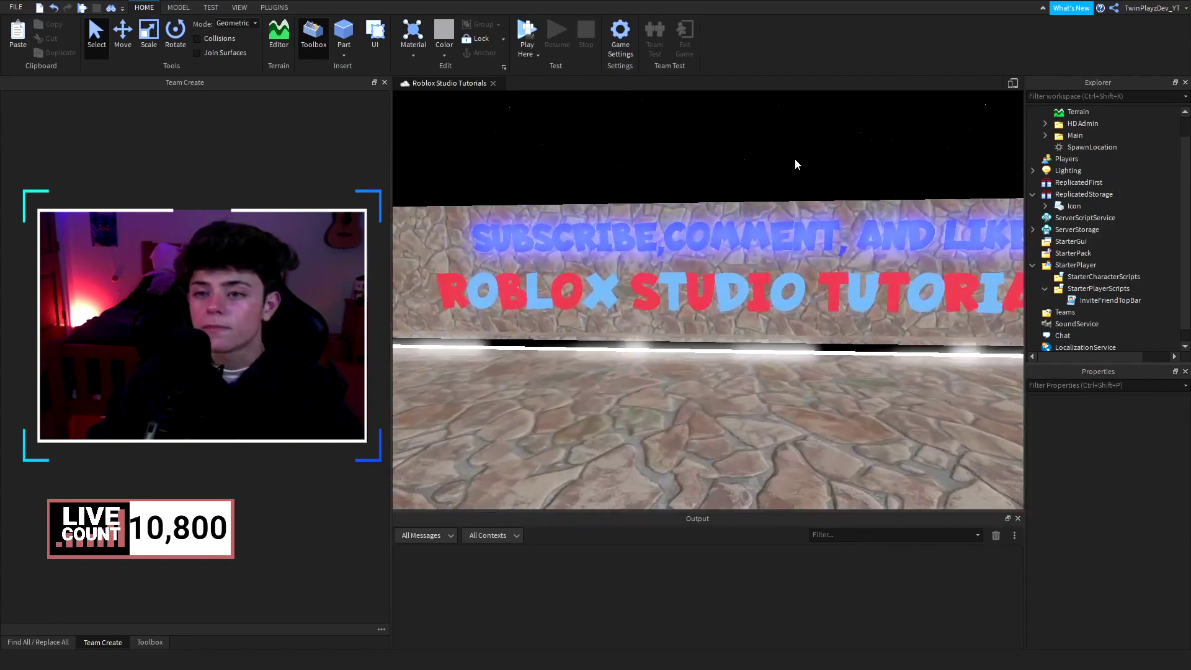
scroll(795, 165, down, 5)
Step: Open InviteFriendTopBar and look over its declarations and main code, lines 12–37
double_click(1117, 300)
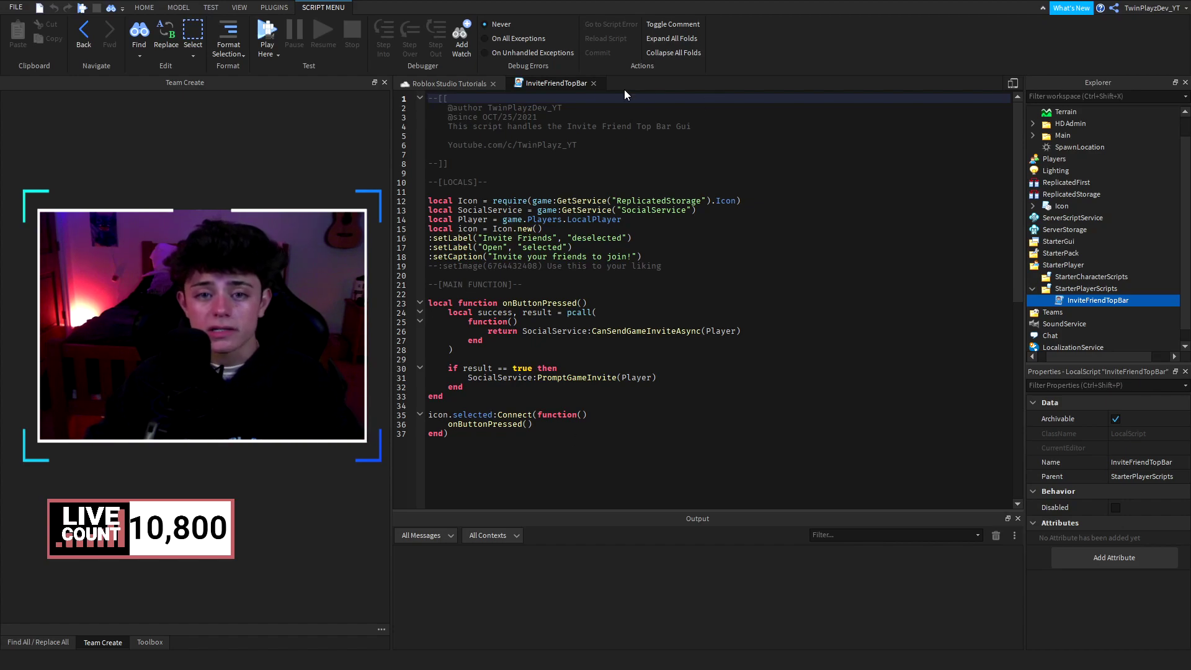
drag(428, 201, 663, 266)
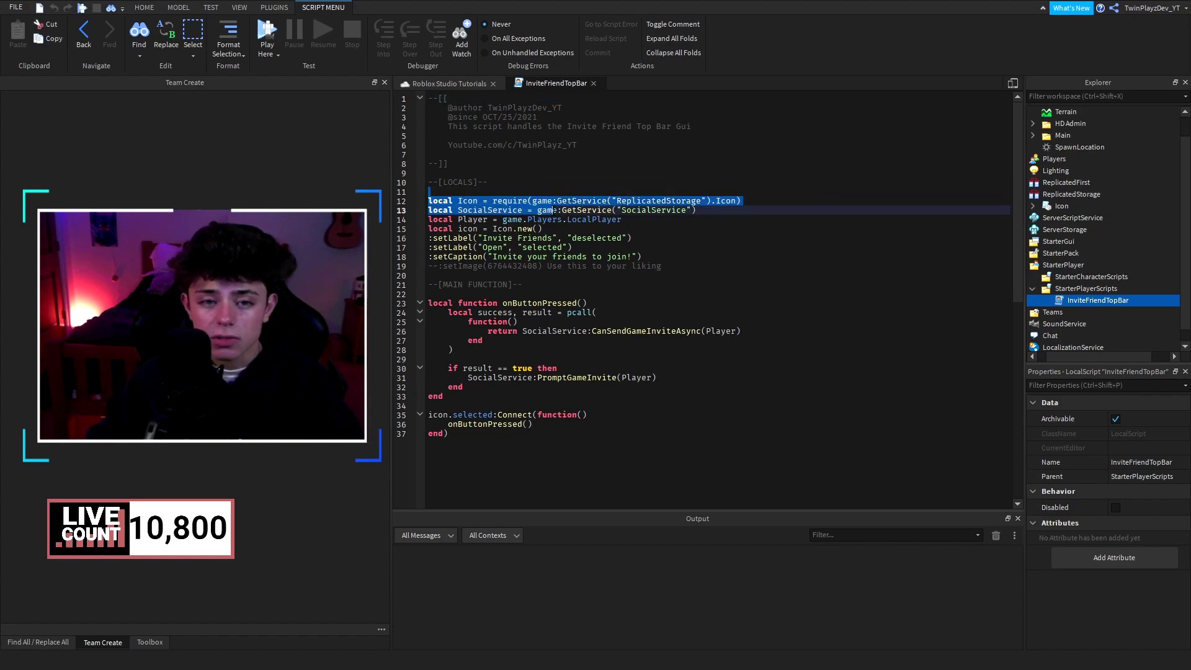
click(662, 267)
drag(428, 275, 449, 433)
click(449, 434)
double_click(467, 200)
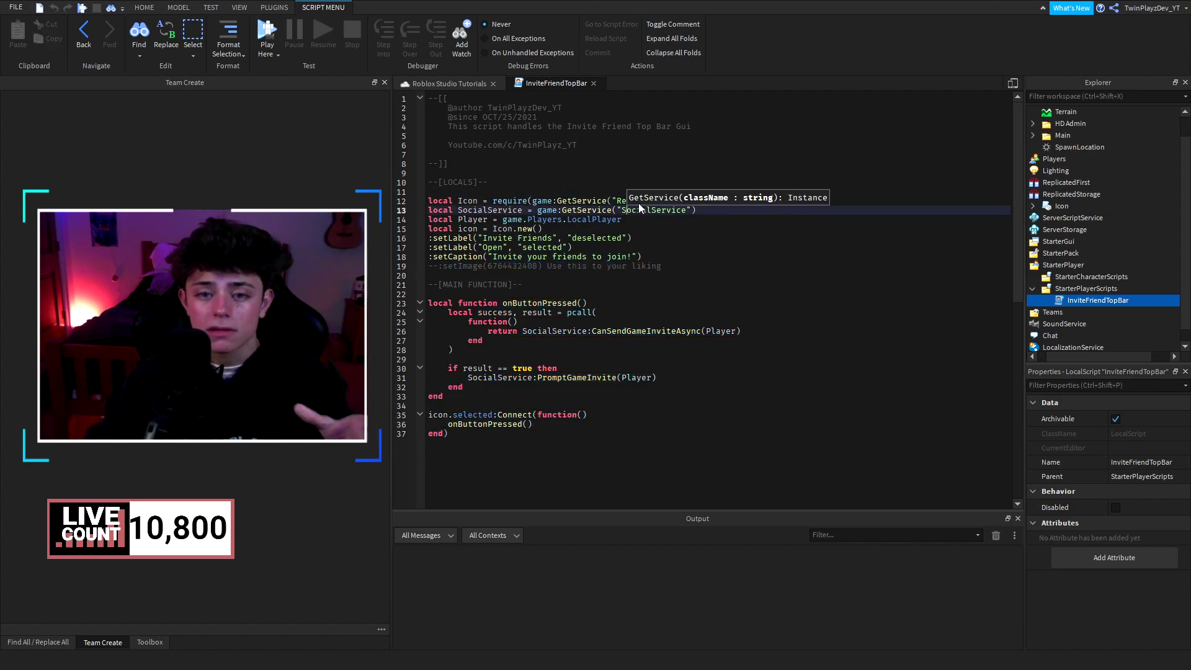
click(430, 190)
Step: Revert a test edit on line 12 and look over the code from line 15 onward
click(634, 200)
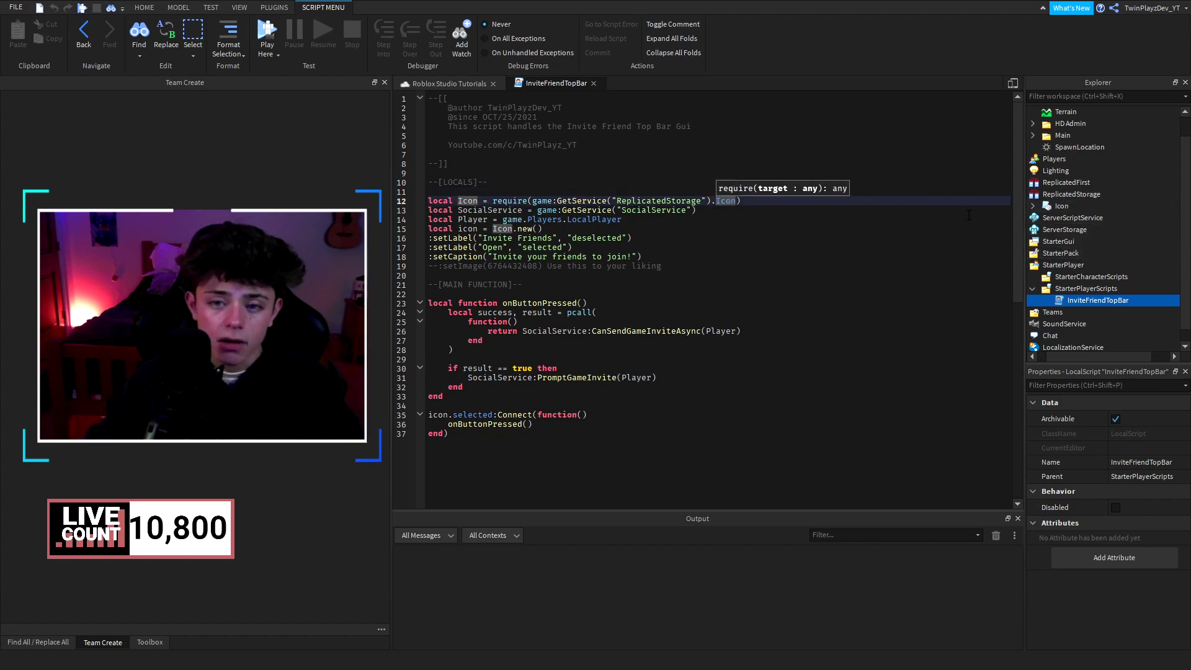
text(M)
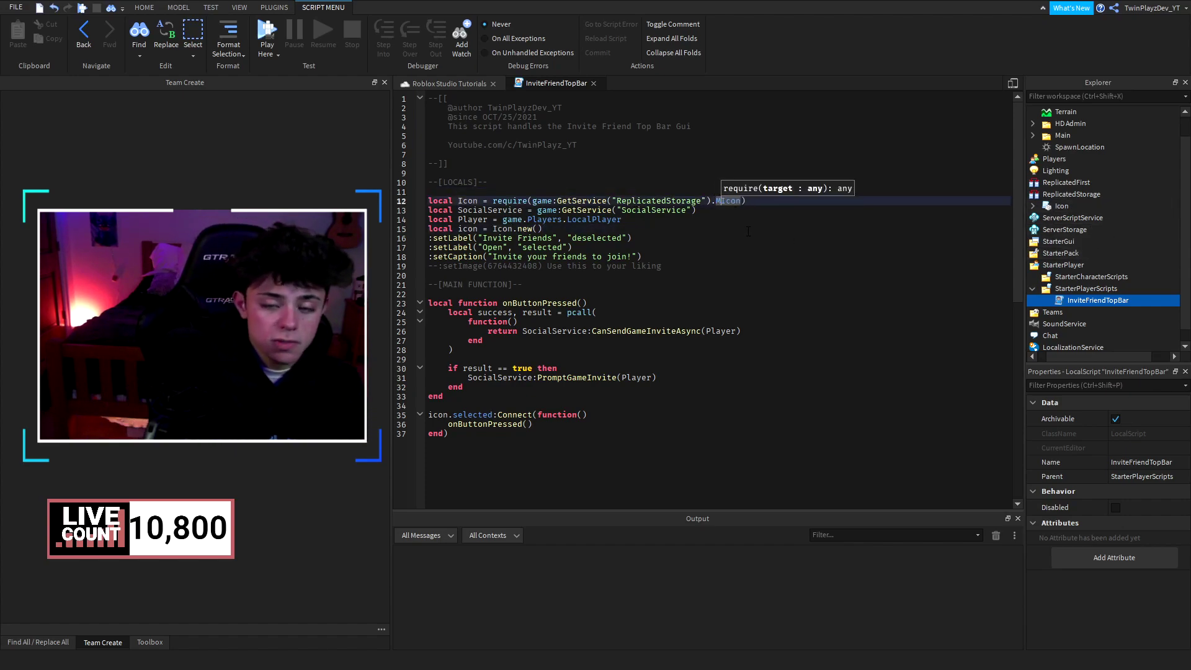
key(Left)
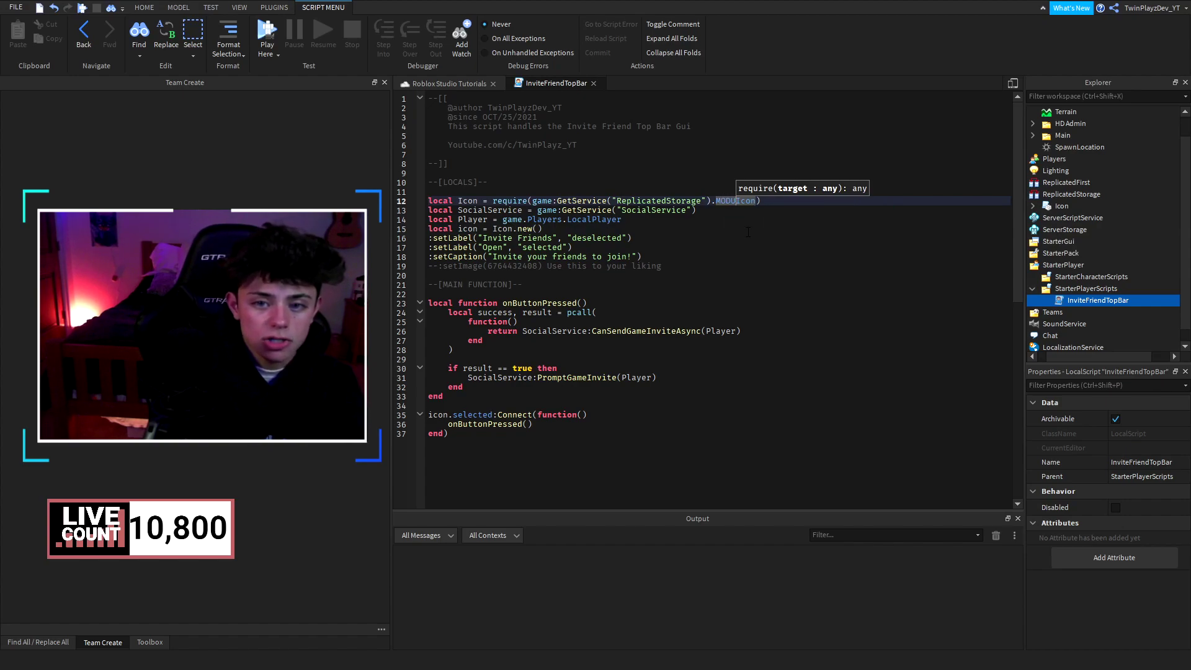
text(odul)
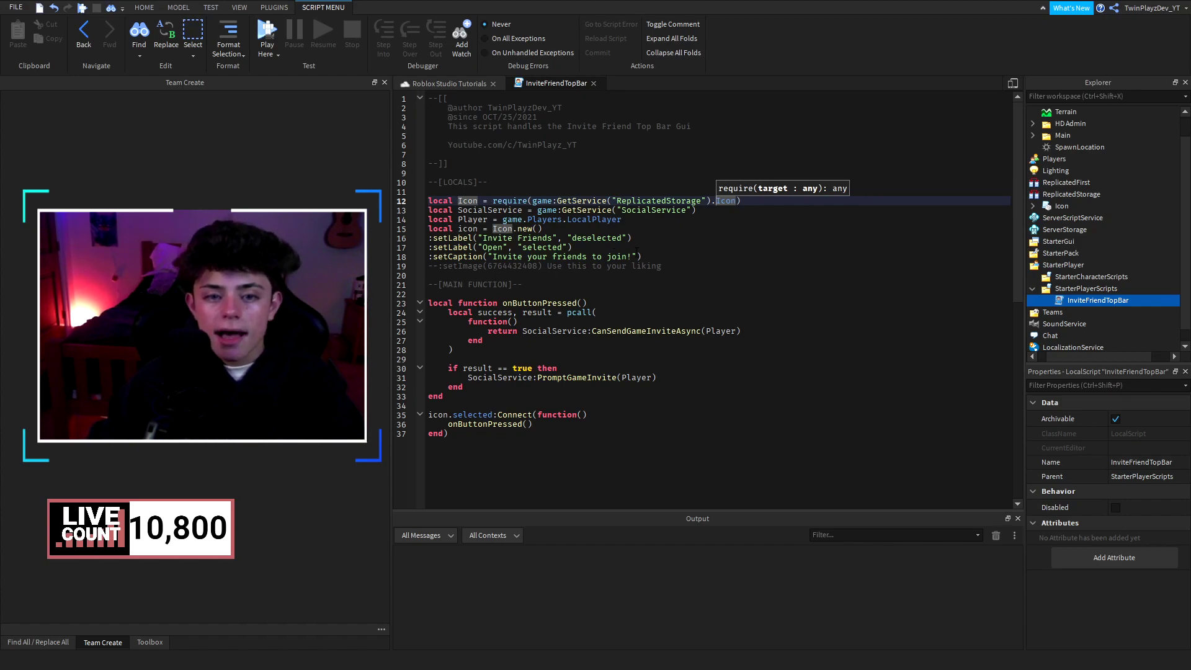
key(Down)
key(Down)
key(Down)
mouse_move(429, 237)
mouse_down()
mouse_move(559, 435)
mouse_move(390, 233)
mouse_up()
click(559, 435)
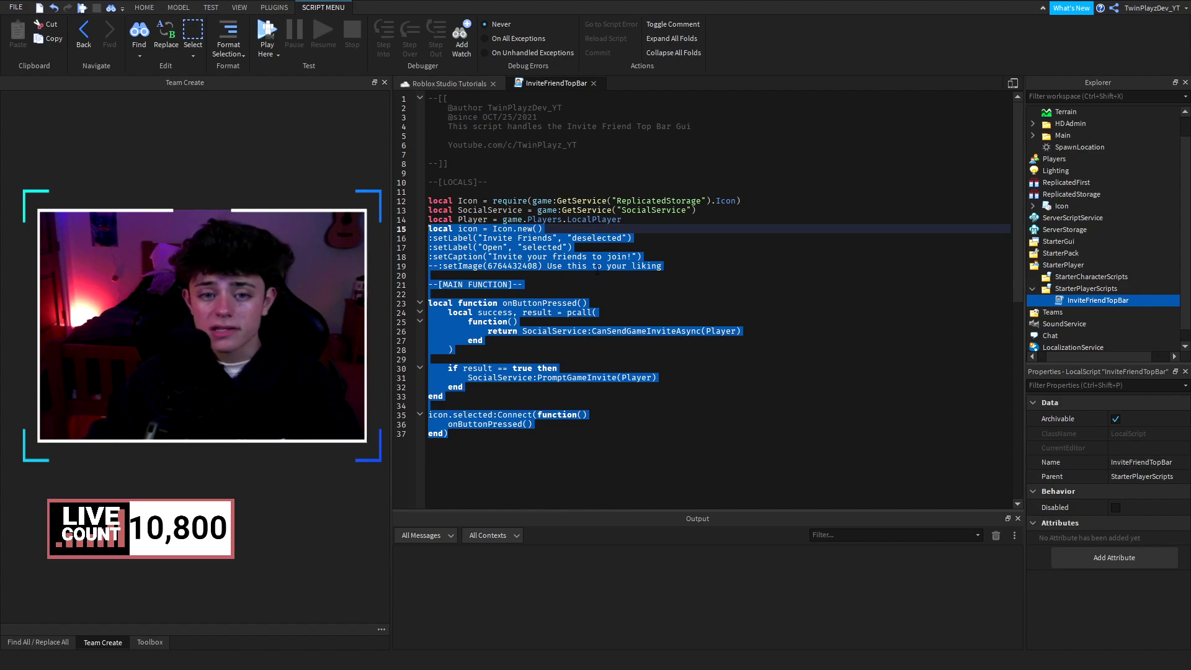
click(565, 277)
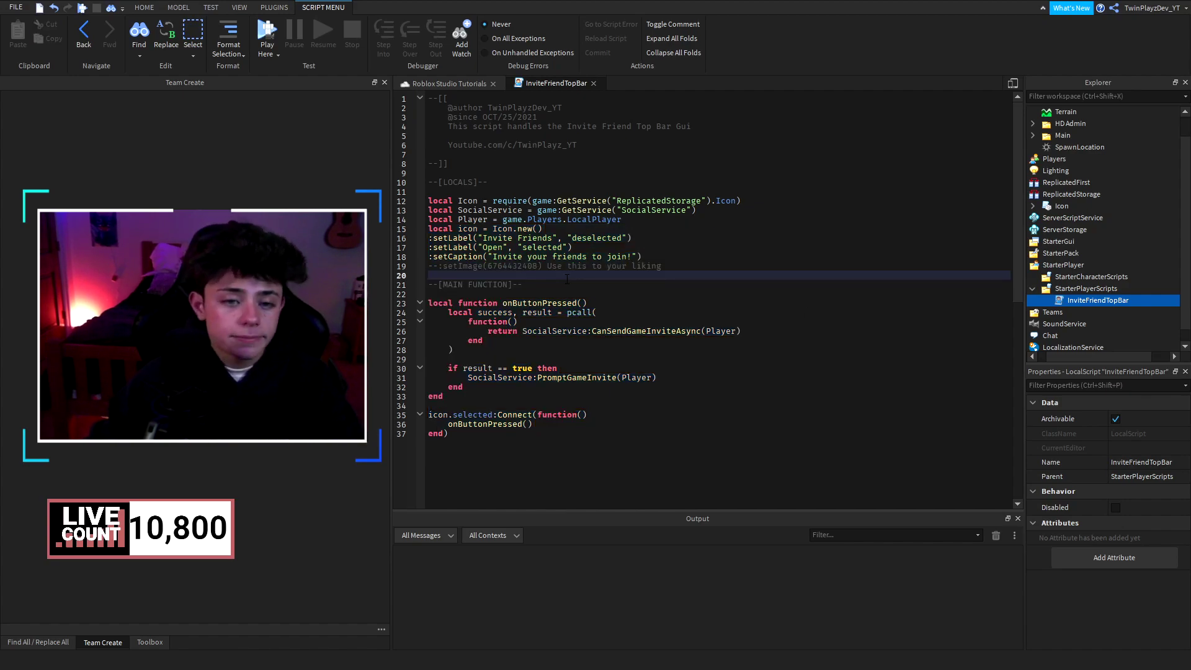
Step: Trace the SocialService, Player and icon variables, clearing the auto-recovery output message
click(489, 209)
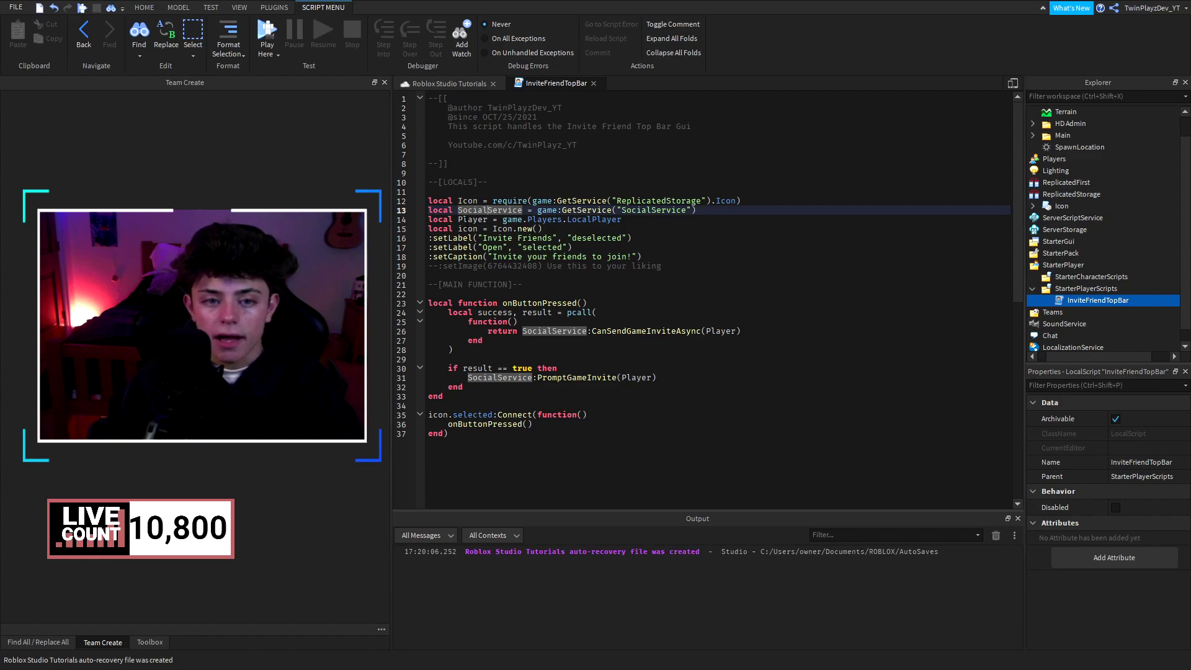
click(997, 536)
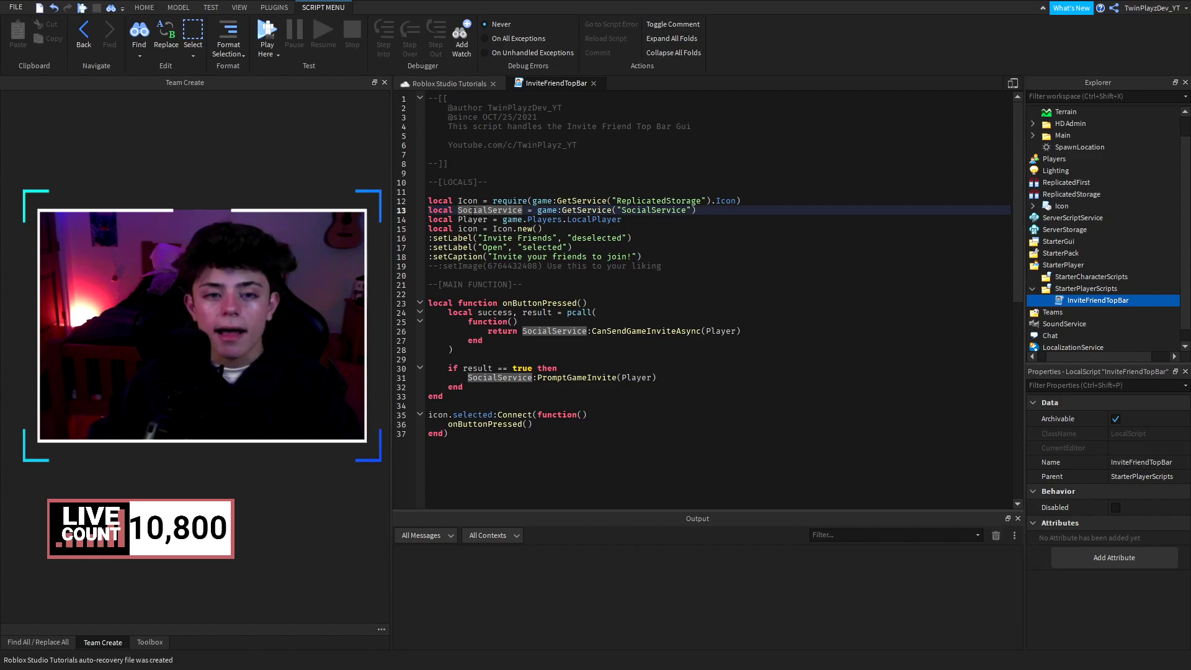
click(460, 219)
click(468, 228)
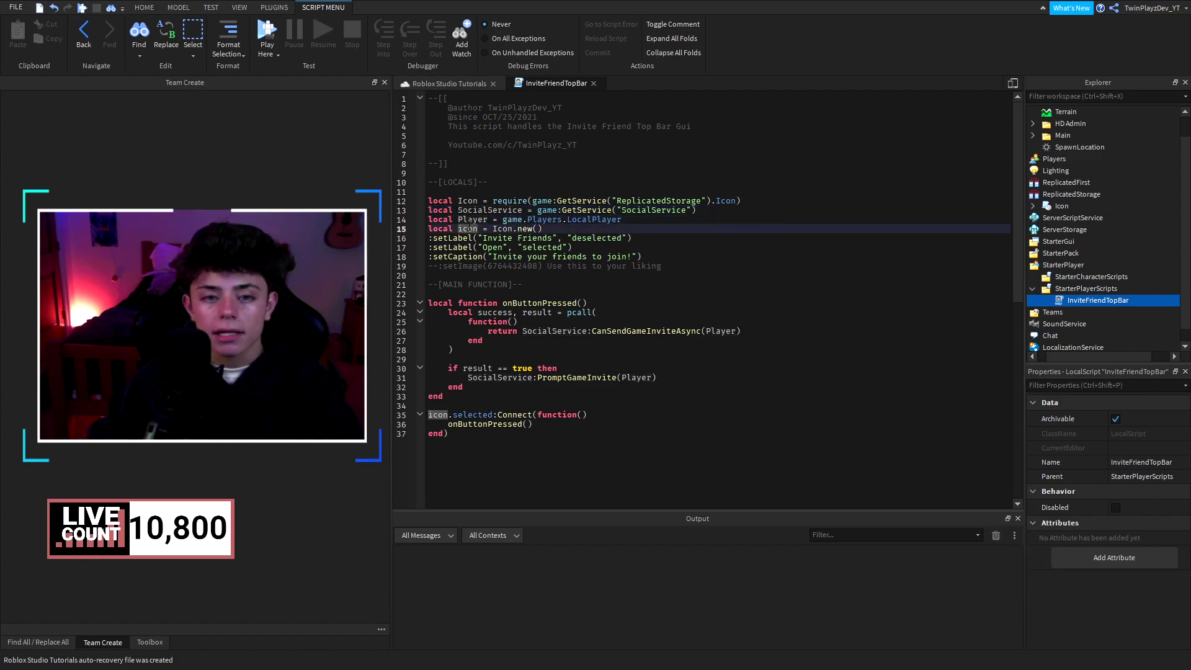
click(503, 228)
click(420, 239)
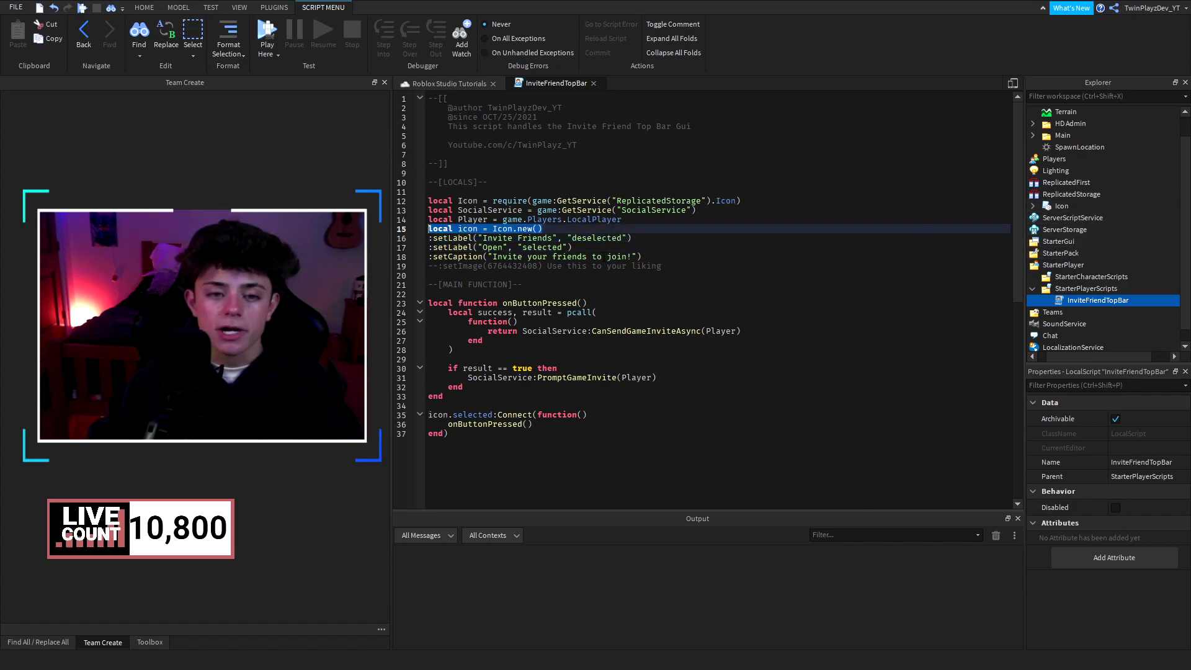
click(652, 256)
Step: Inspect the label, caption and commented setImage lines 16–19
shift+click(459, 238)
click(525, 229)
drag(428, 238, 643, 257)
click(572, 247)
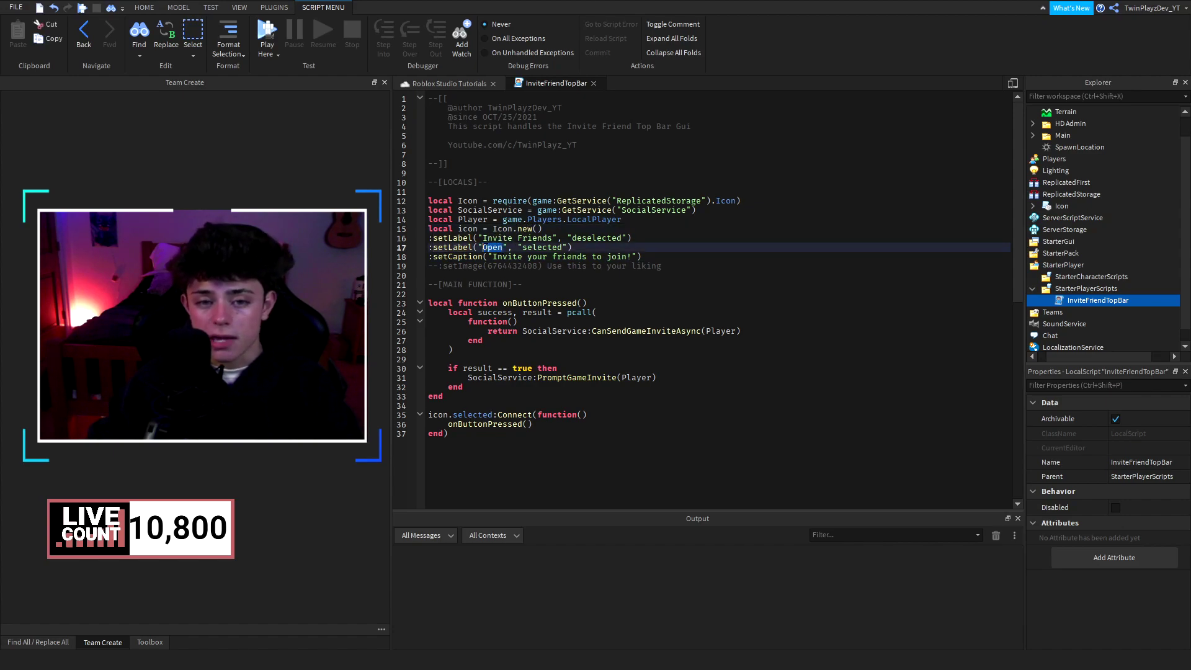
key(Down)
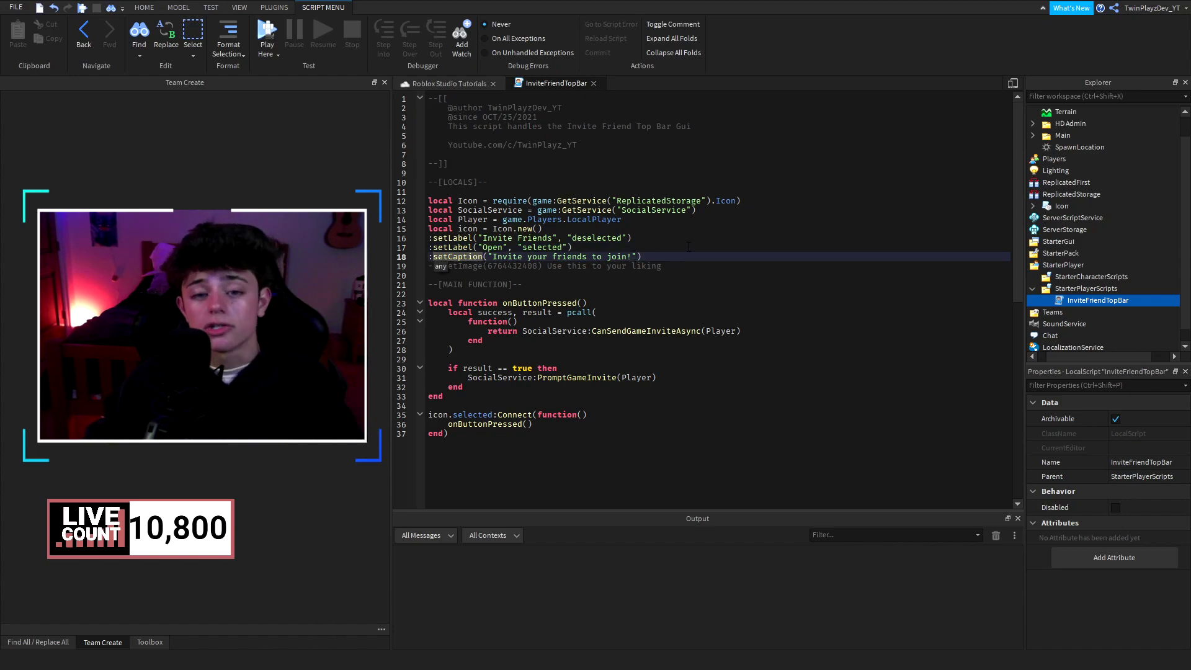
key(Down)
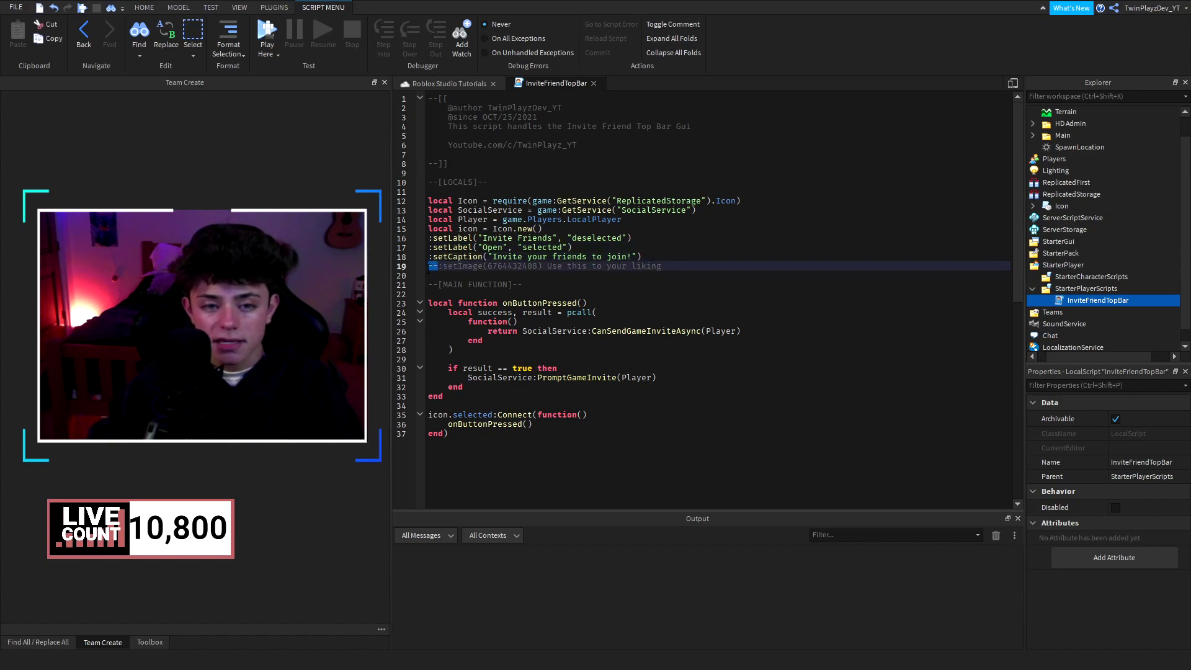
key(BackSpace)
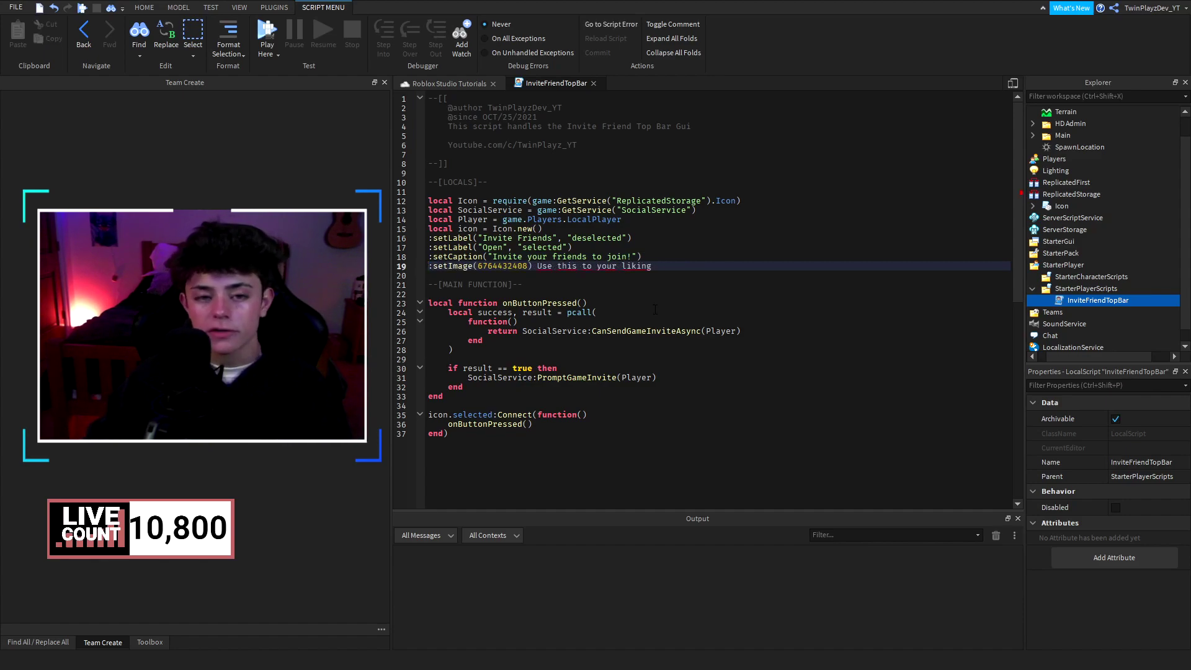
text(--)
key(ctrl+shift+Right)
key(Right)
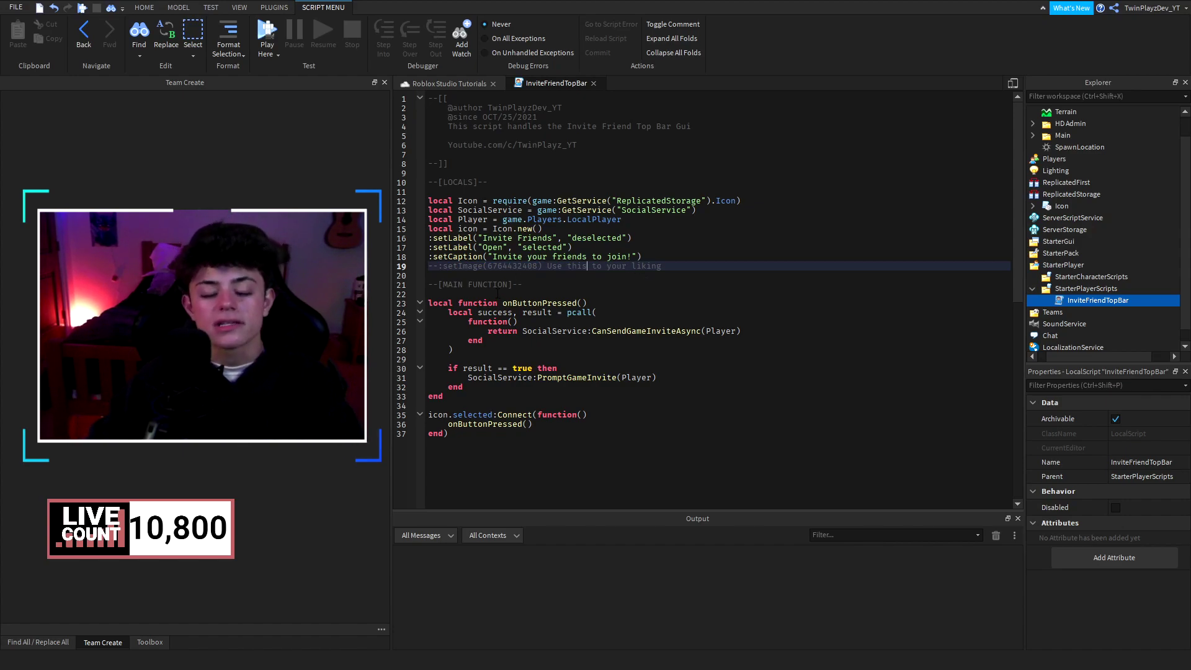
Step: Walk through the onButtonPressed function, its event connection and the pcall block
drag(496, 294, 518, 395)
click(512, 391)
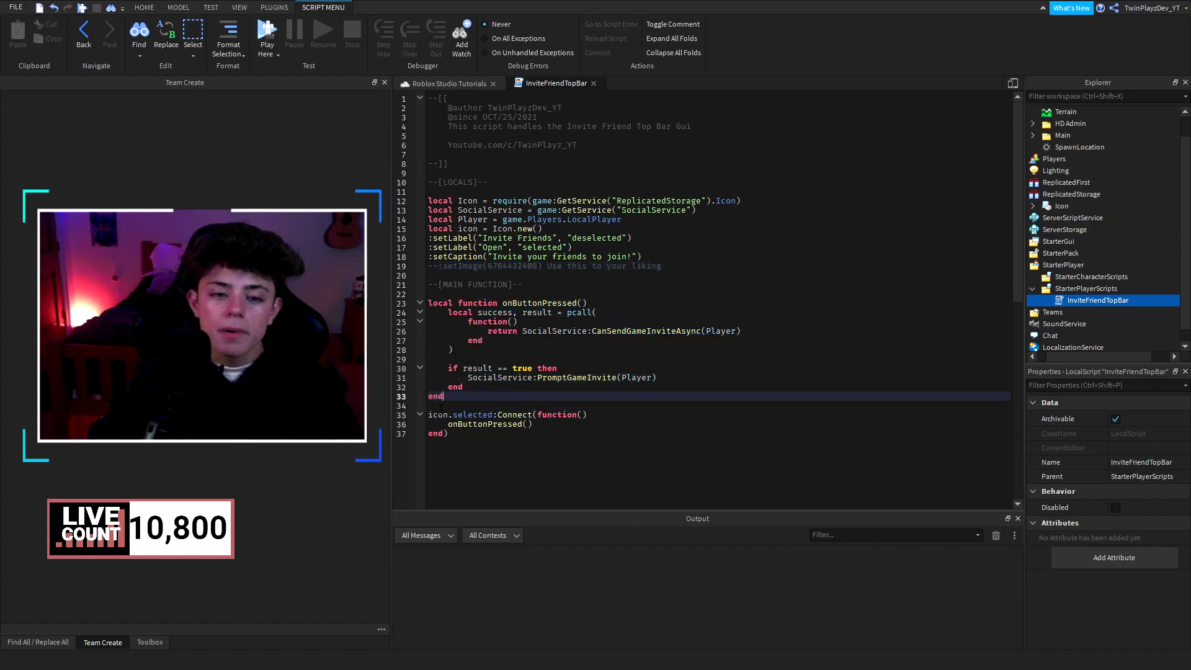
key(Down)
key(Down)
key(ctrl+Right)
key(ctrl+Right)
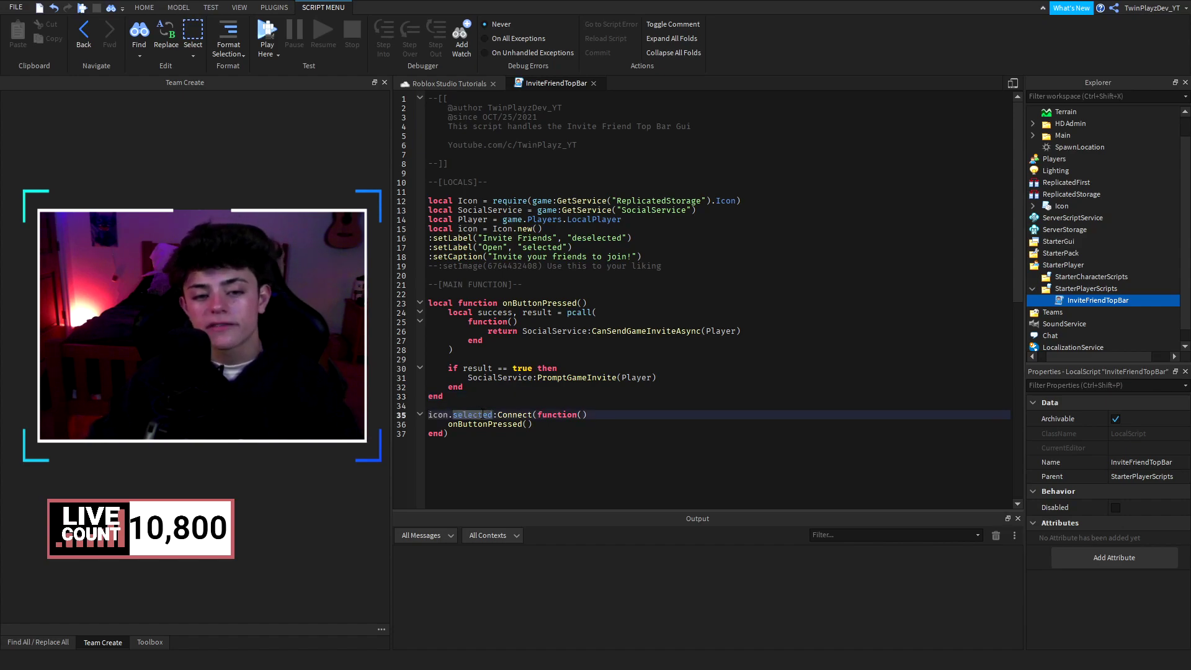
key(Down)
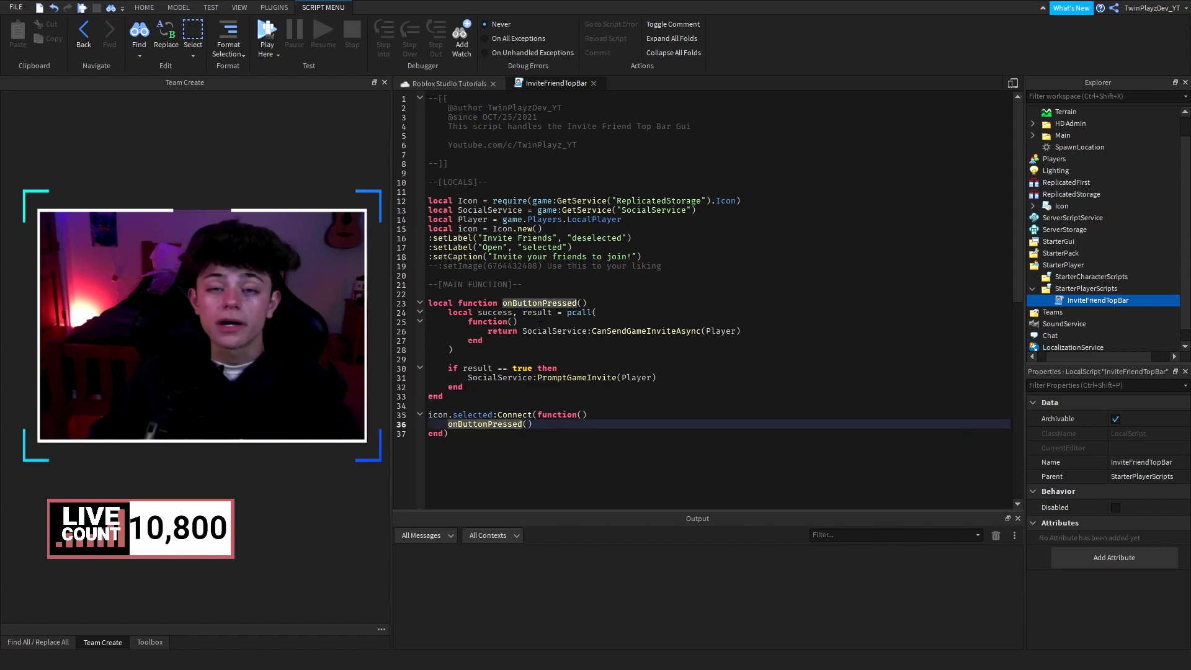
click(457, 303)
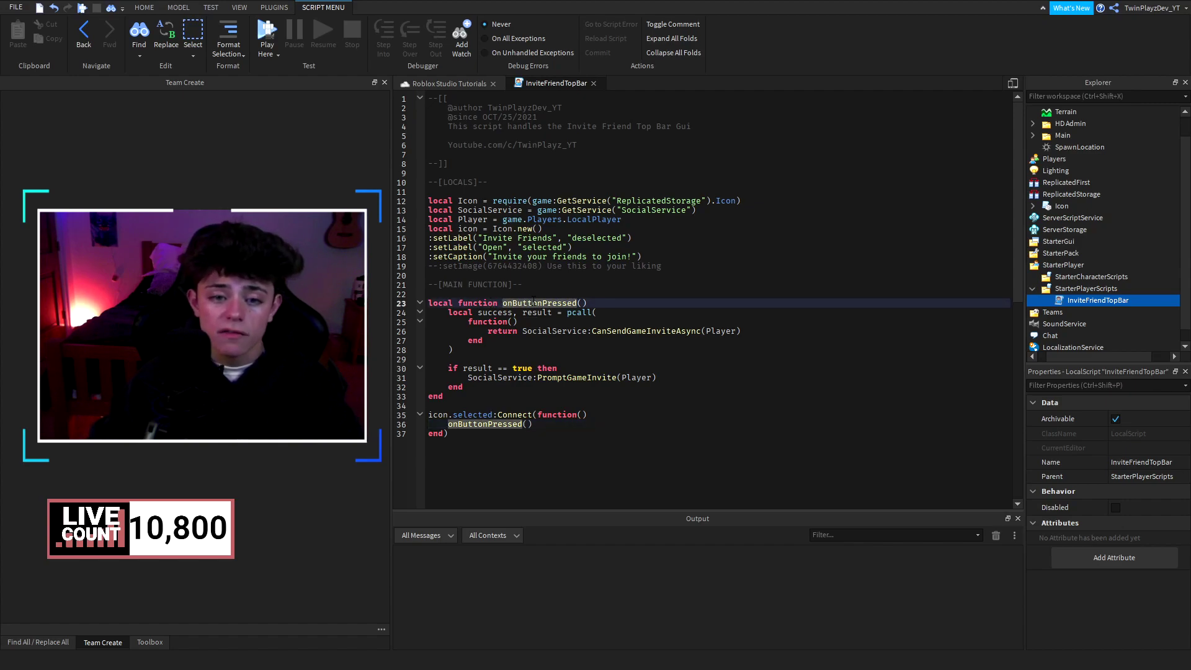
drag(458, 304, 514, 400)
click(515, 400)
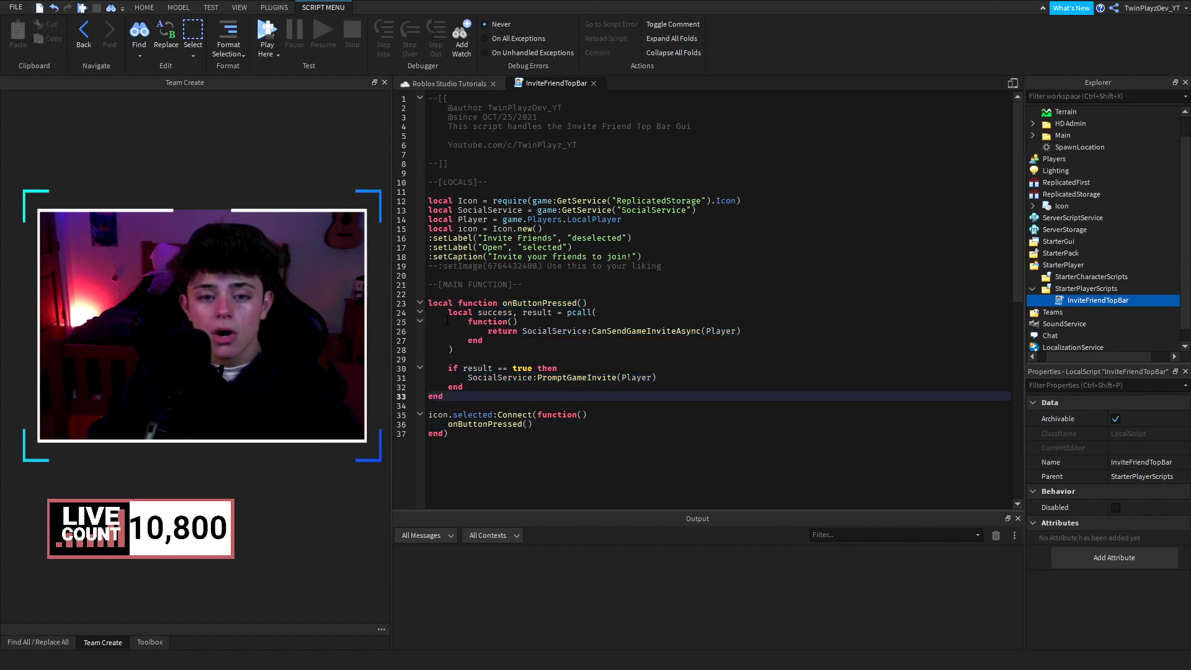
mouse_move(448, 321)
mouse_down()
mouse_move(472, 359)
mouse_move(421, 311)
mouse_up()
click(472, 355)
click(478, 352)
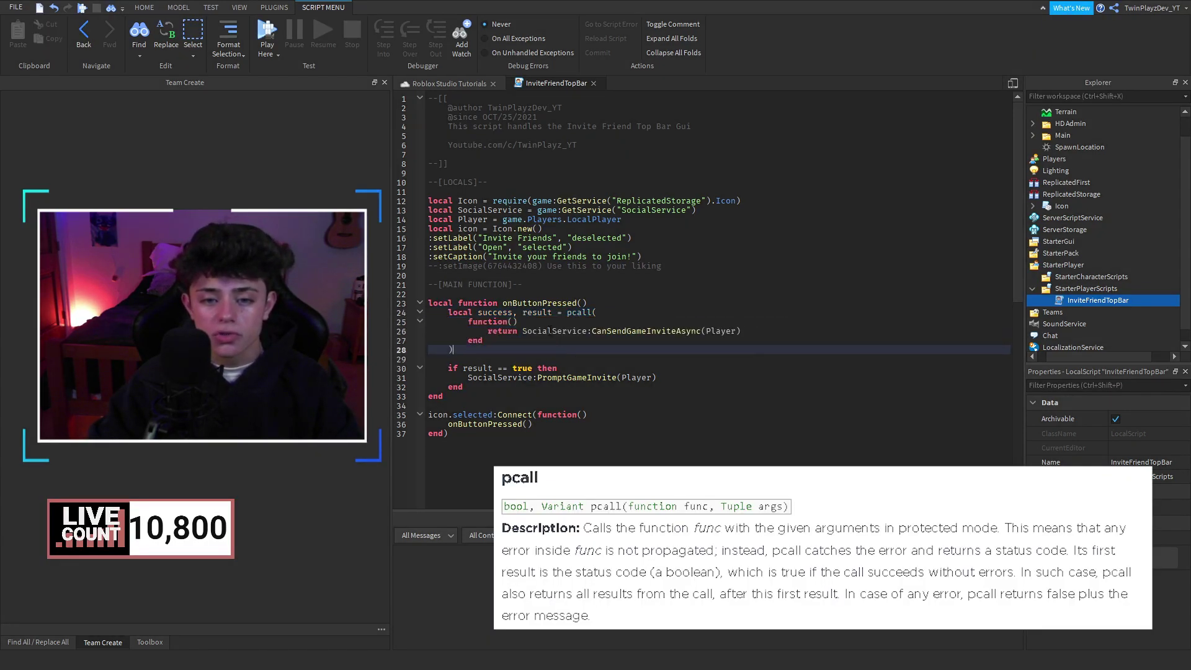
Step: Inspect the CanSendGameInviteAsync check and the PromptGameInvite call on lines 26–31
click(595, 333)
double_click(594, 332)
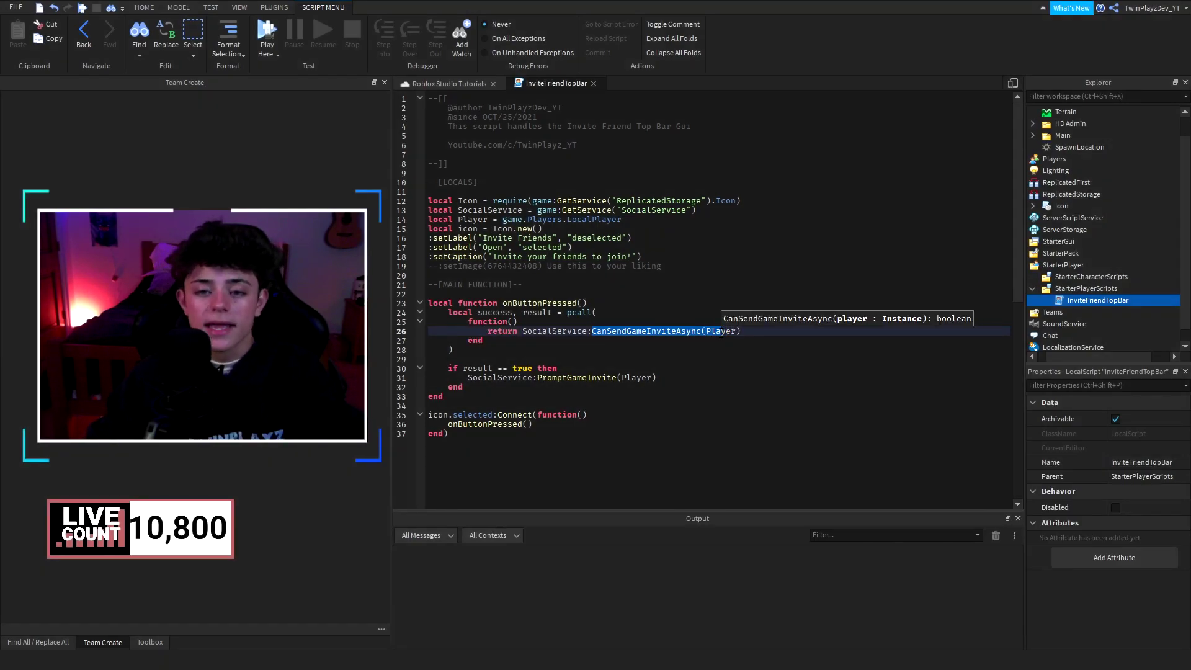
click(710, 332)
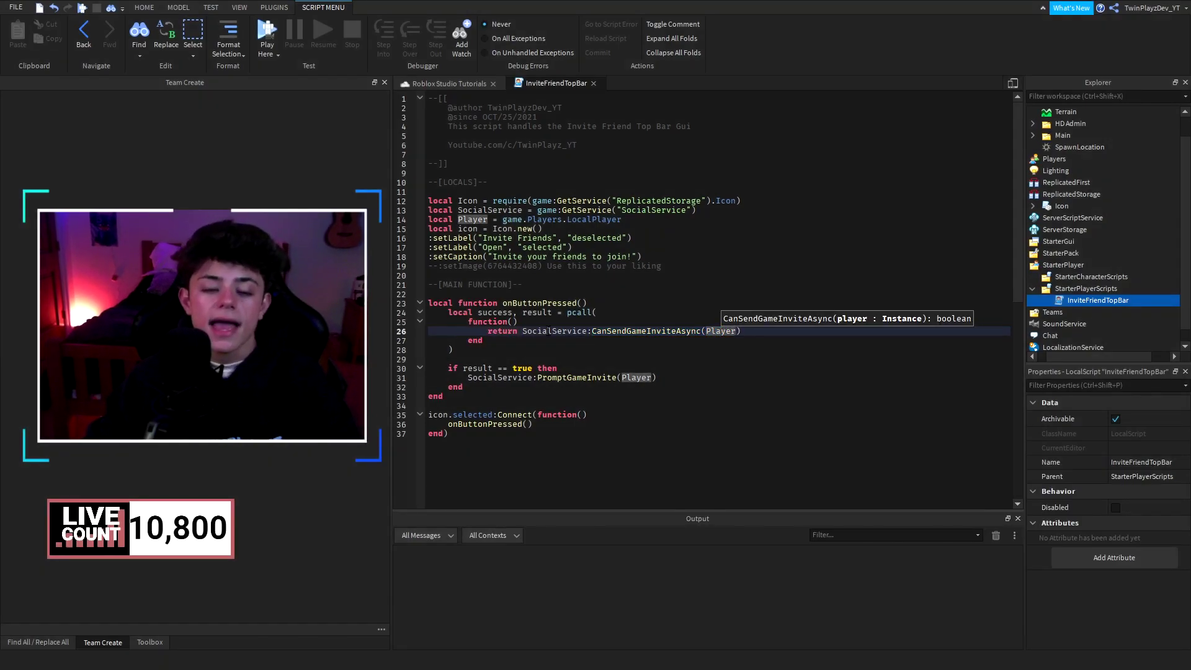
click(470, 377)
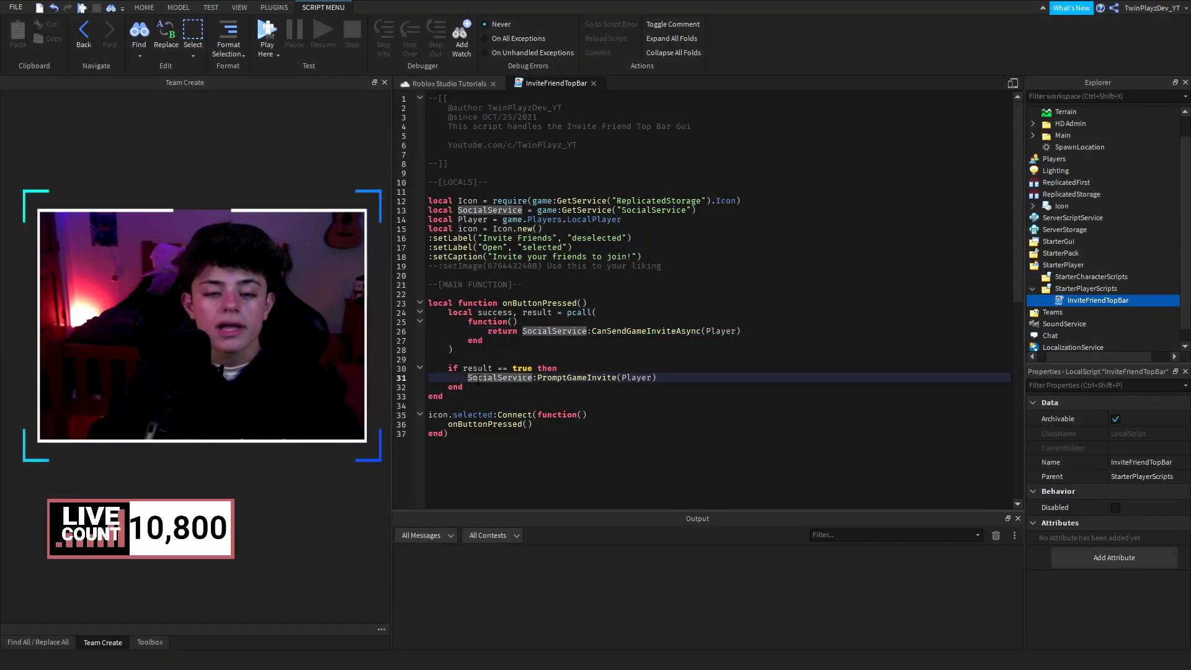
drag(467, 378, 587, 377)
click(590, 377)
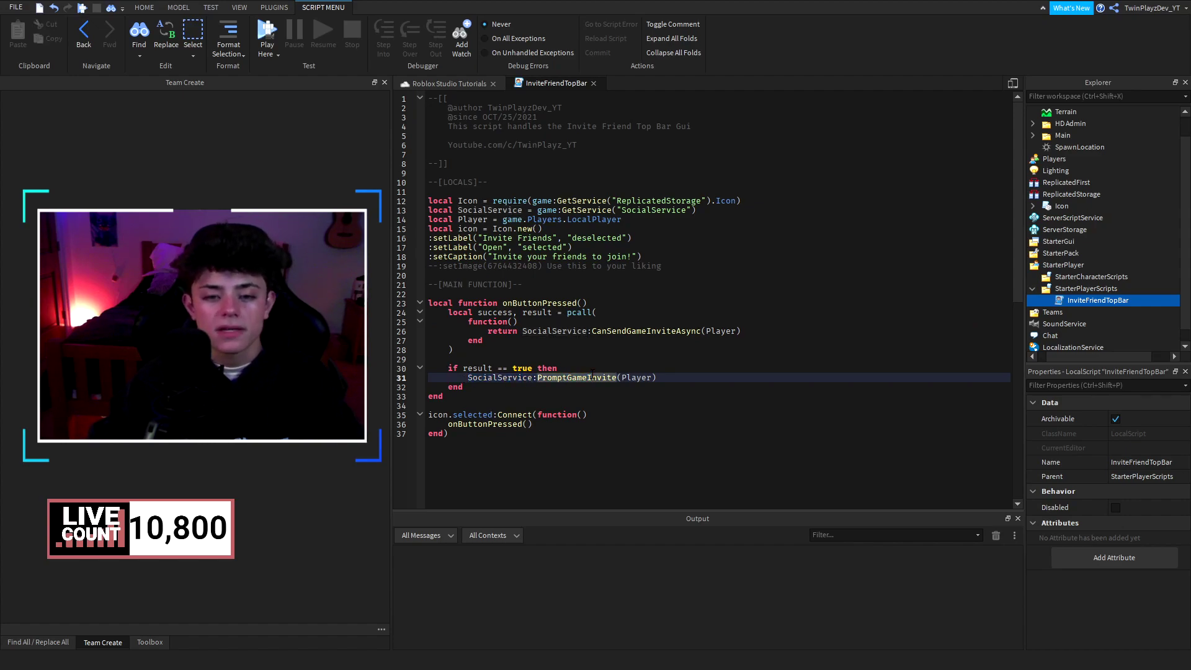
click(642, 377)
Step: Recheck the pcall signature, then close InviteFriendTopBar and start a play test
click(582, 342)
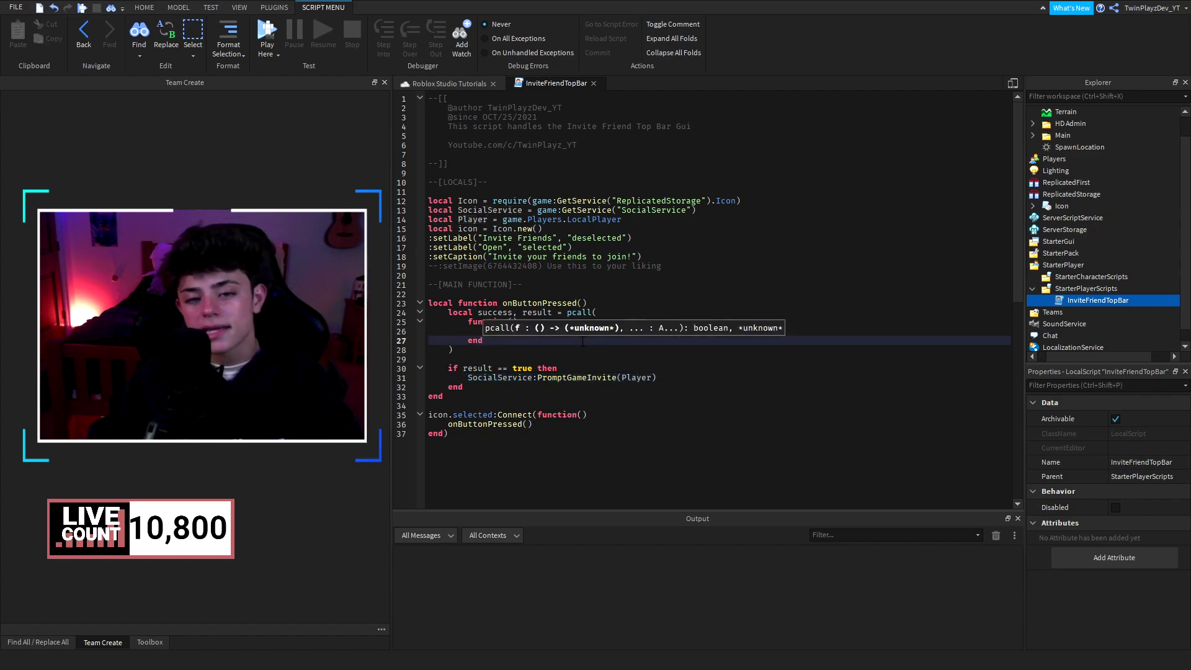
click(597, 350)
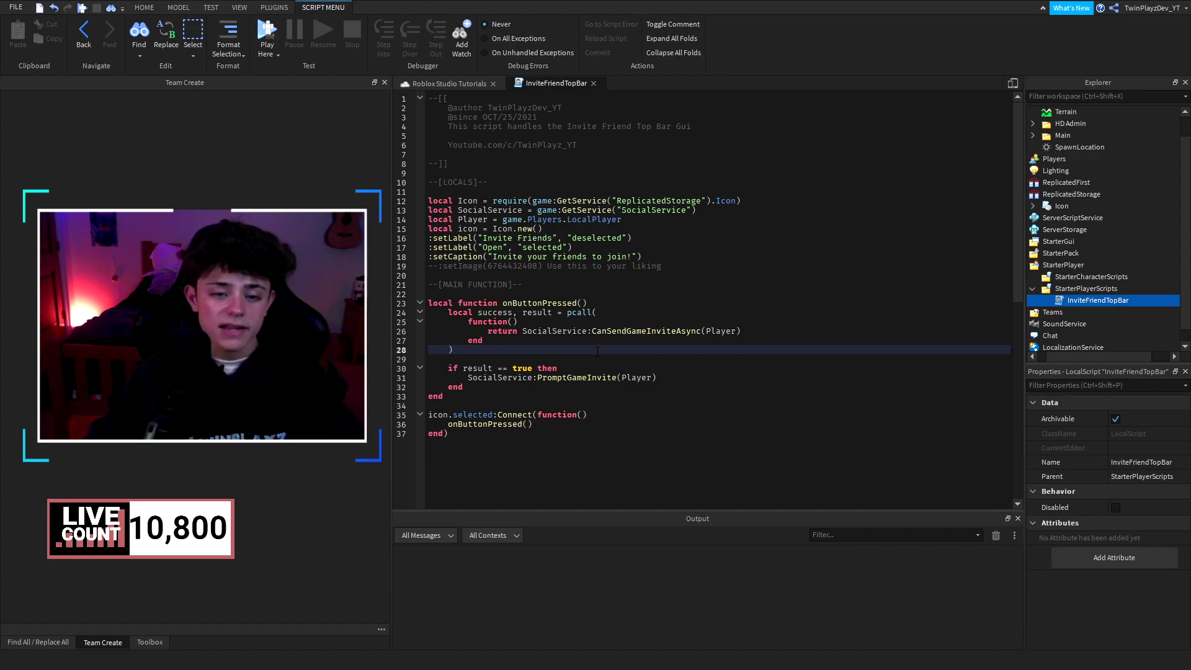
click(522, 358)
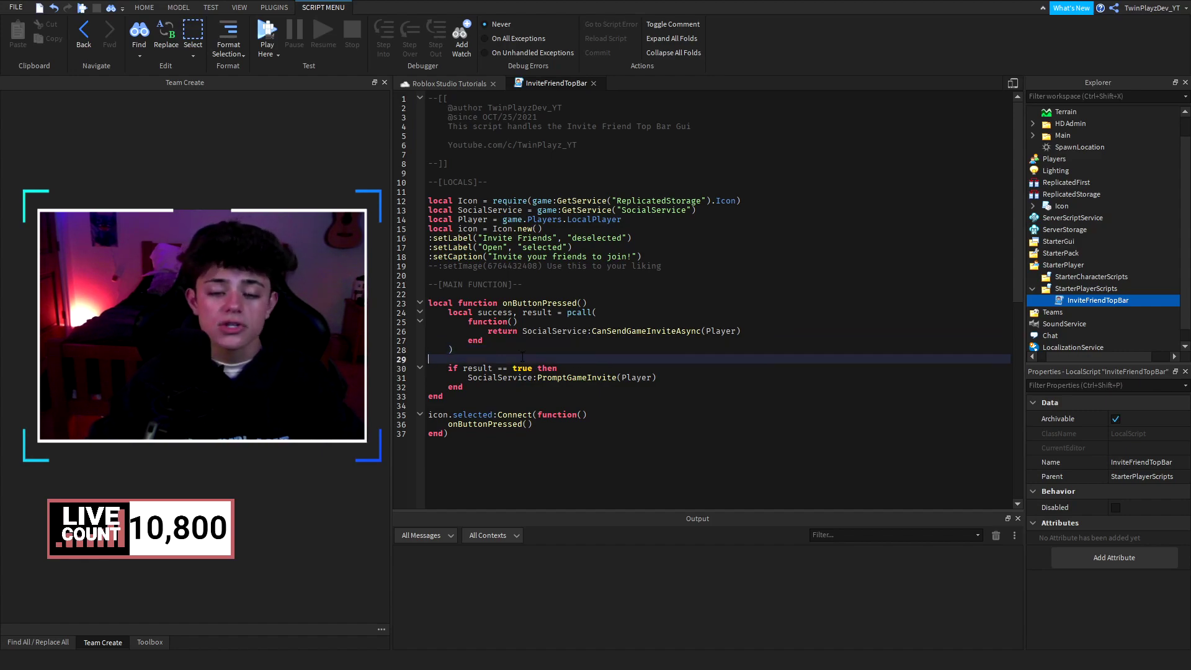
click(514, 377)
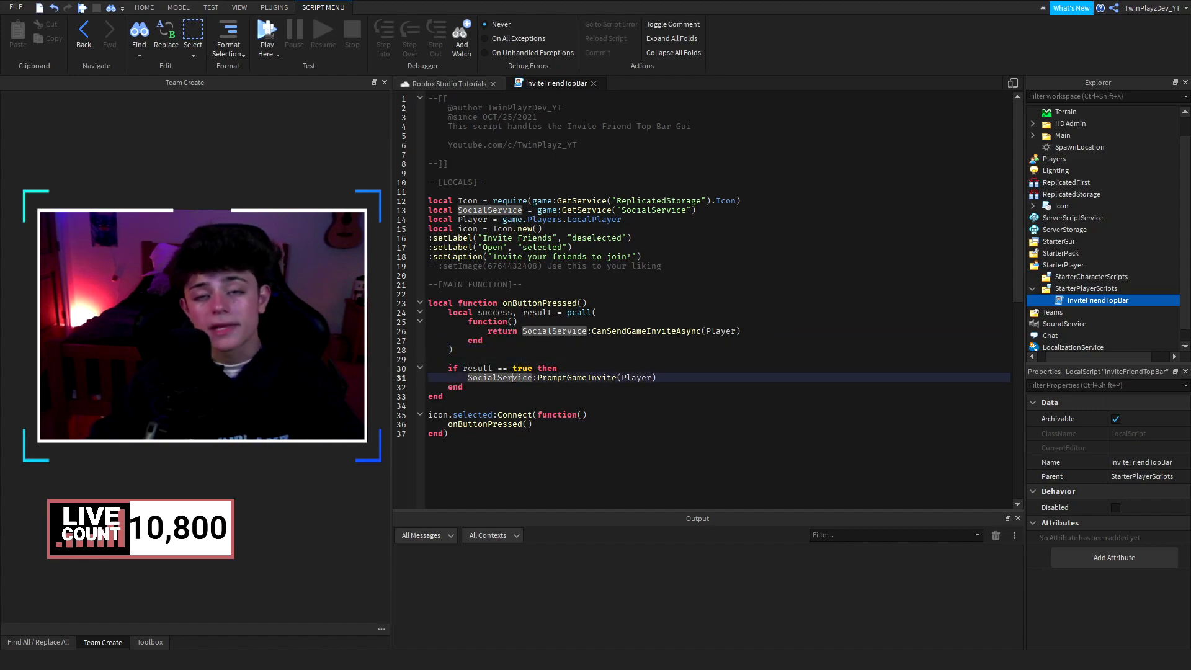
click(506, 359)
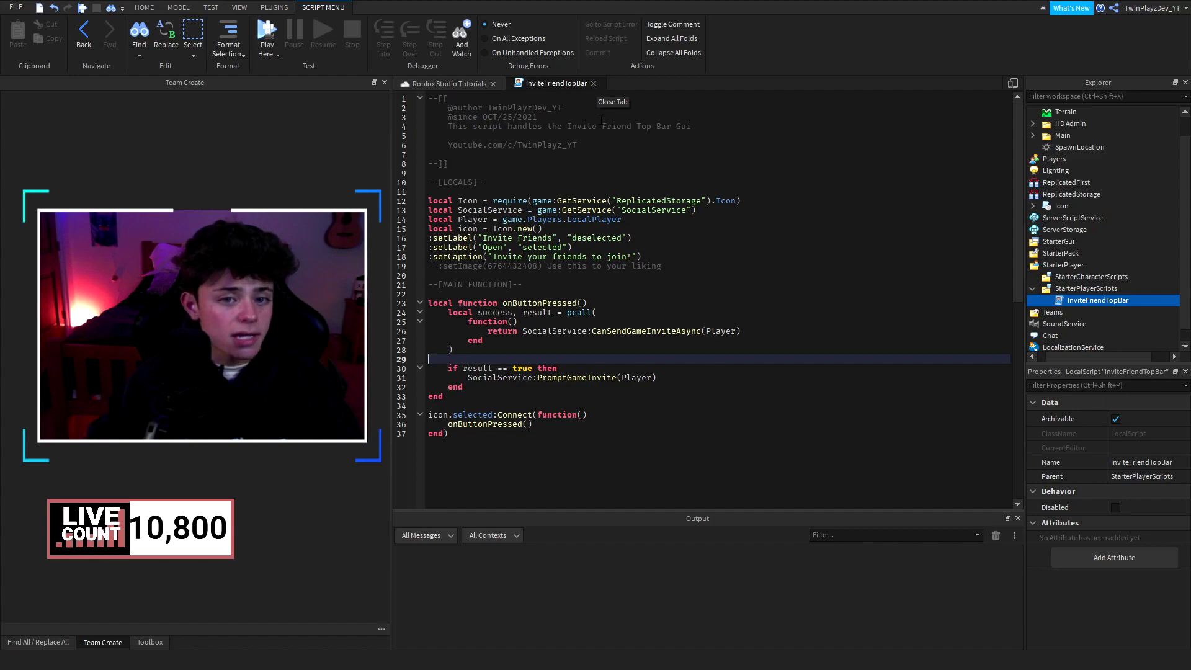
click(593, 84)
click(526, 36)
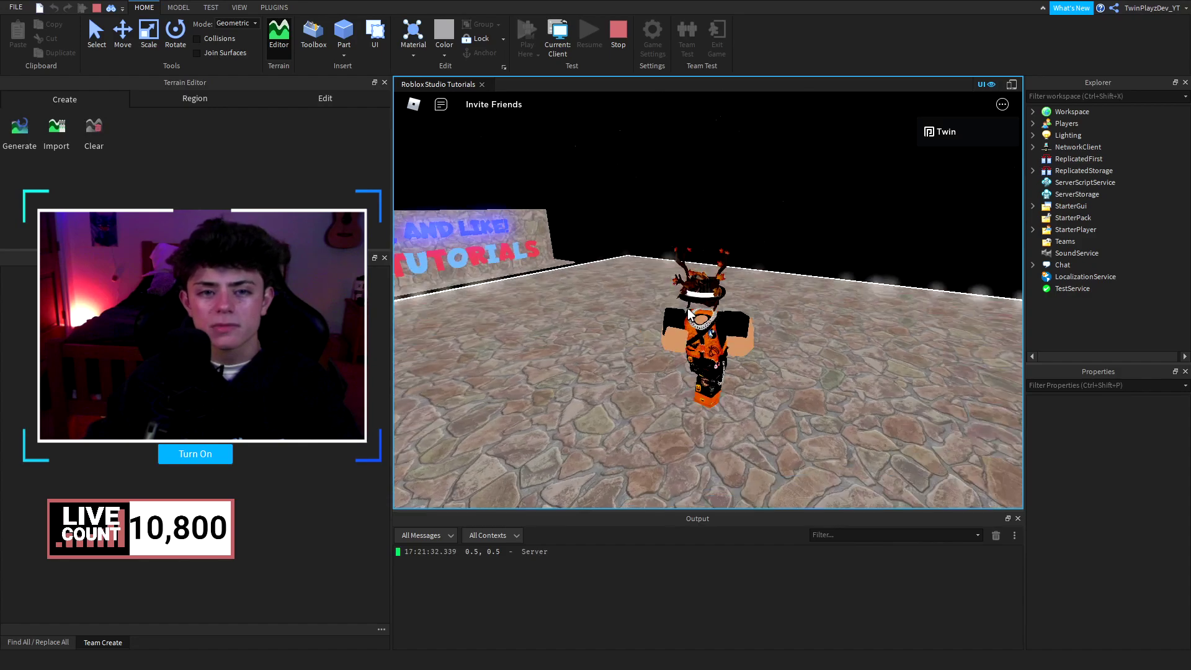
Step: Open the Invite Friends prompt from the top bar and clear the Output errors
click(996, 535)
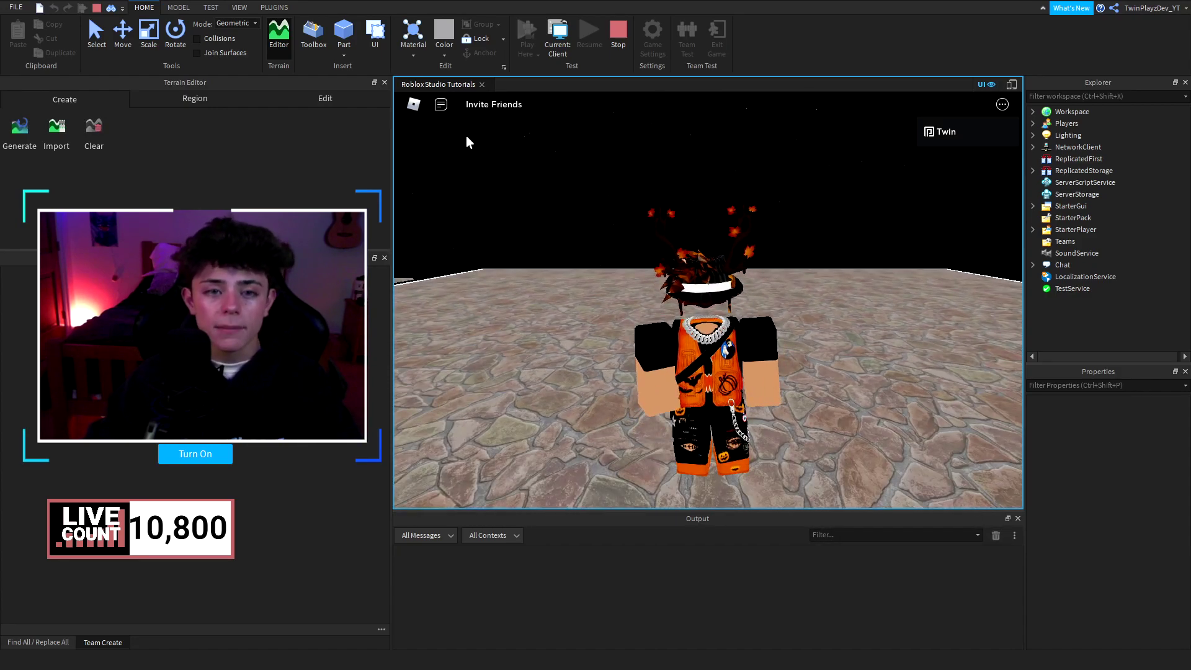
click(507, 105)
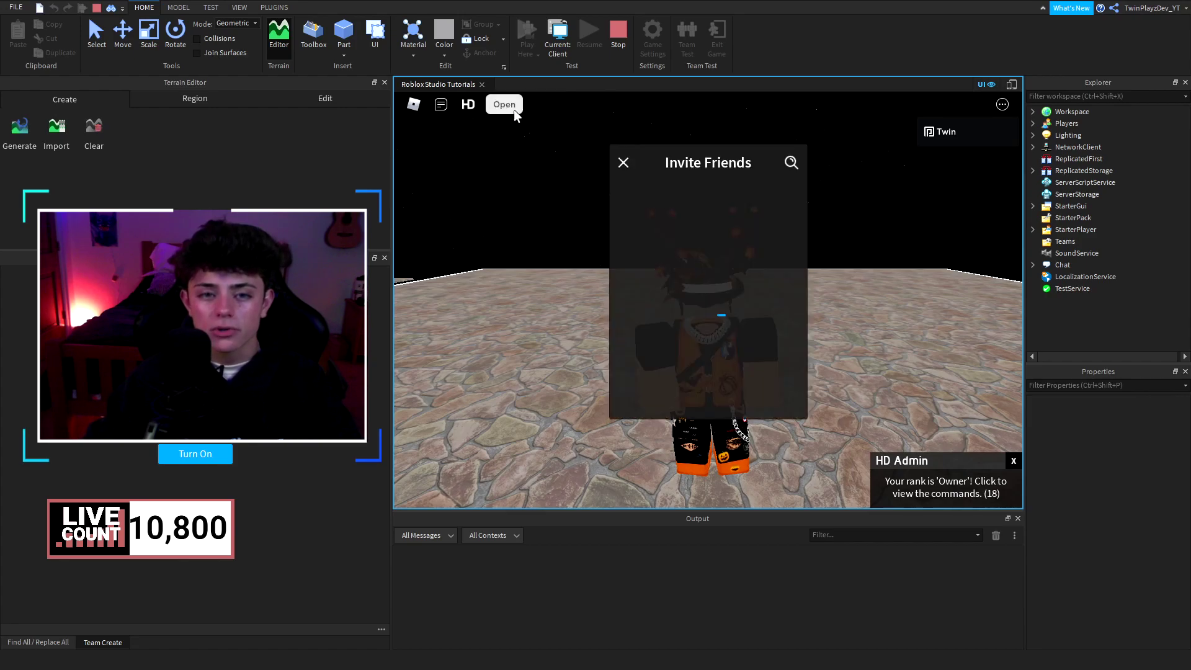
scroll(739, 273, down, 5)
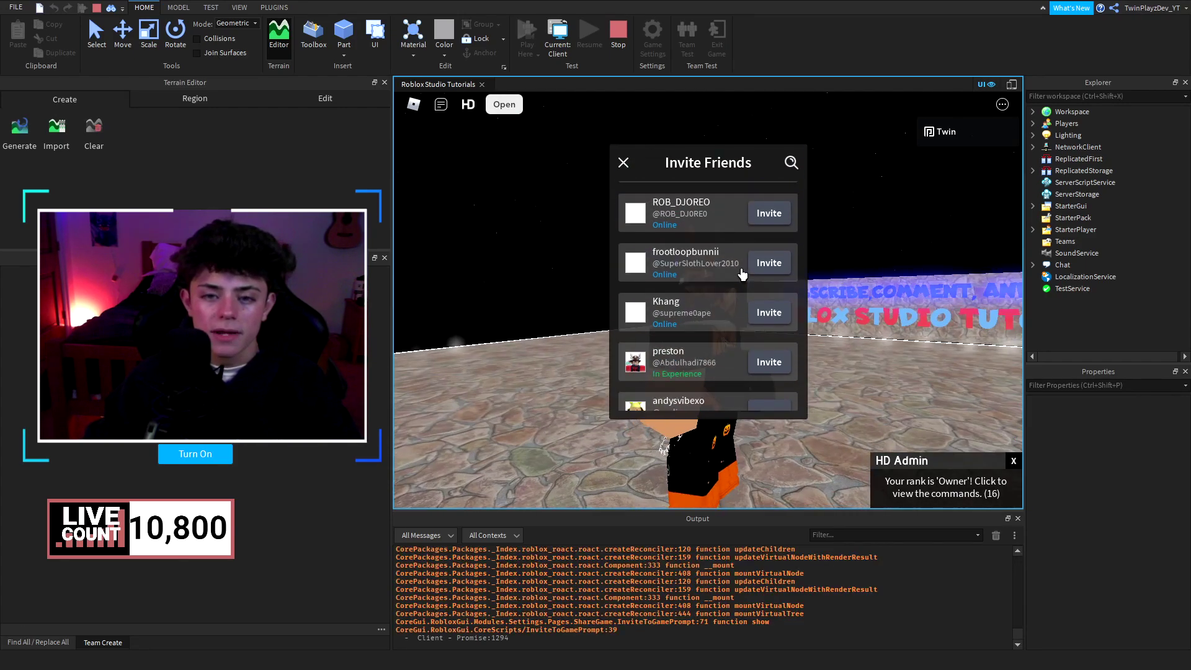
scroll(761, 308, up, 3)
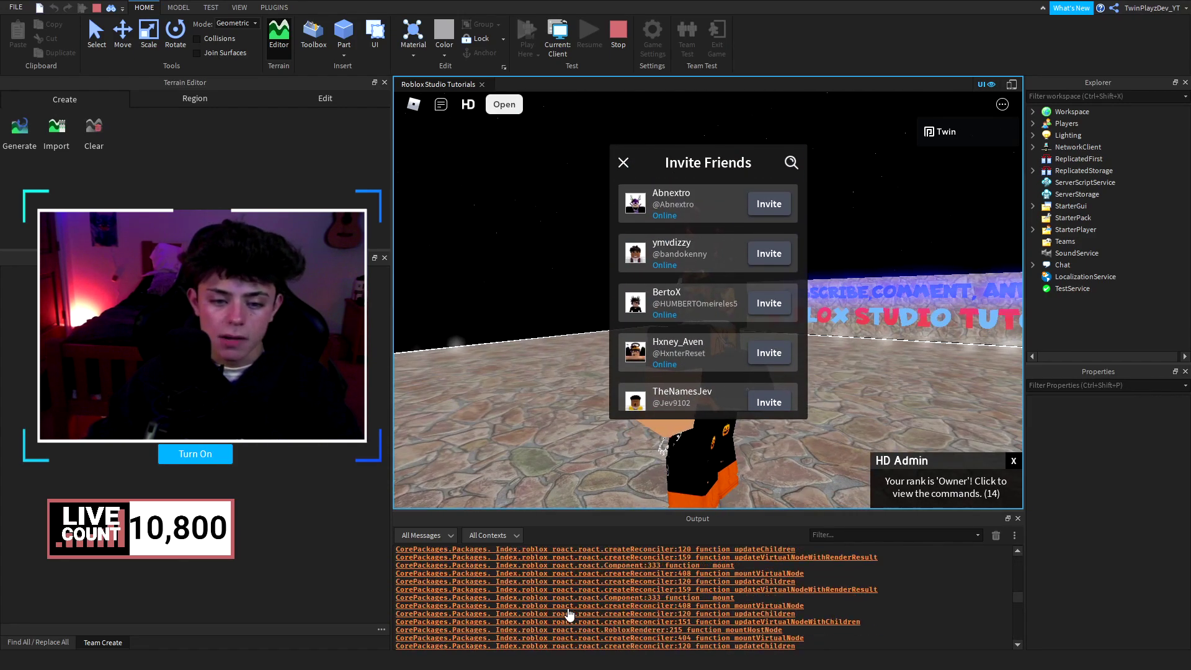
scroll(575, 614, up, 3)
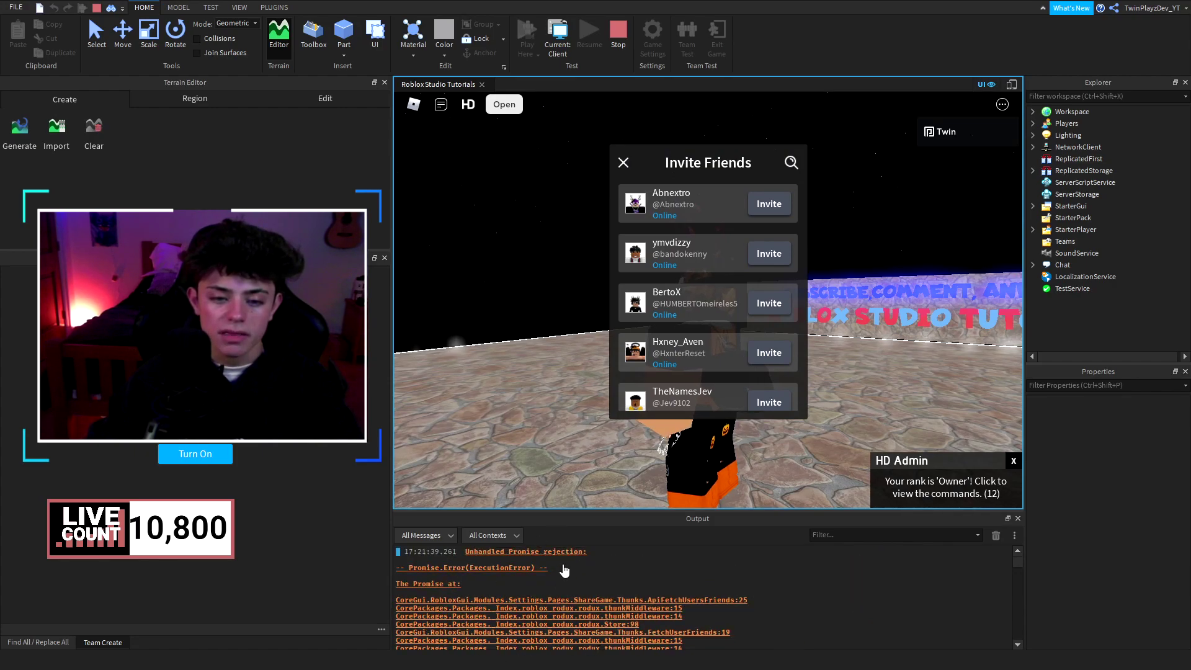
scroll(922, 582, down, 3)
scroll(939, 572, down, 3)
scroll(958, 559, down, 2)
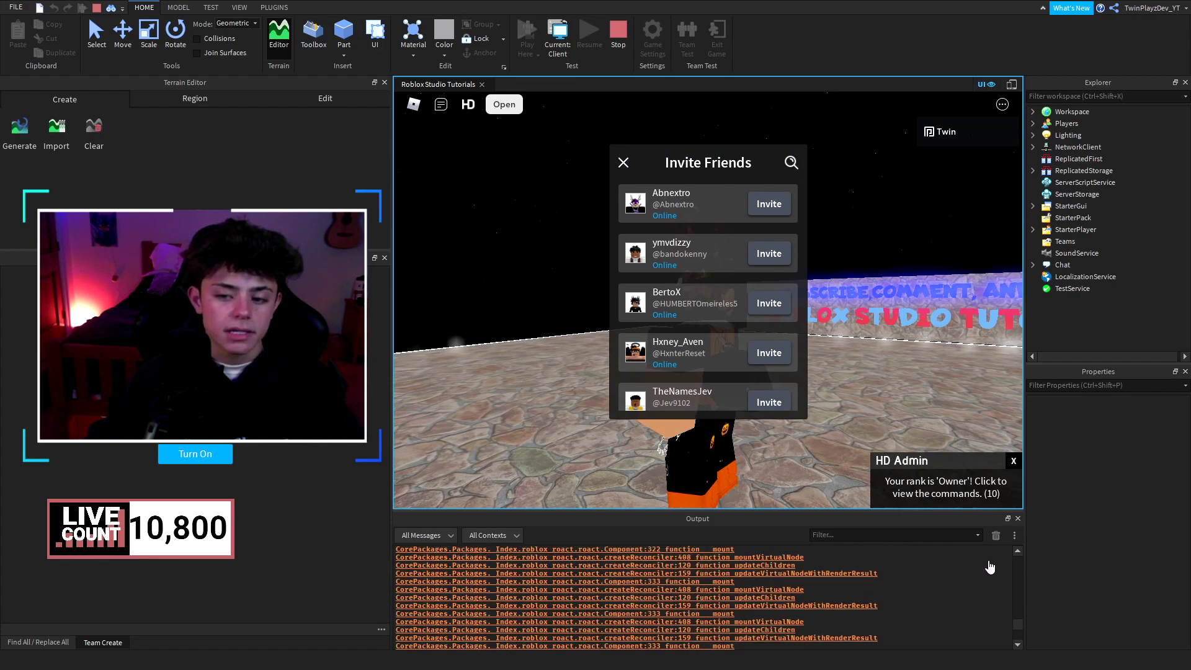
click(994, 537)
click(1014, 461)
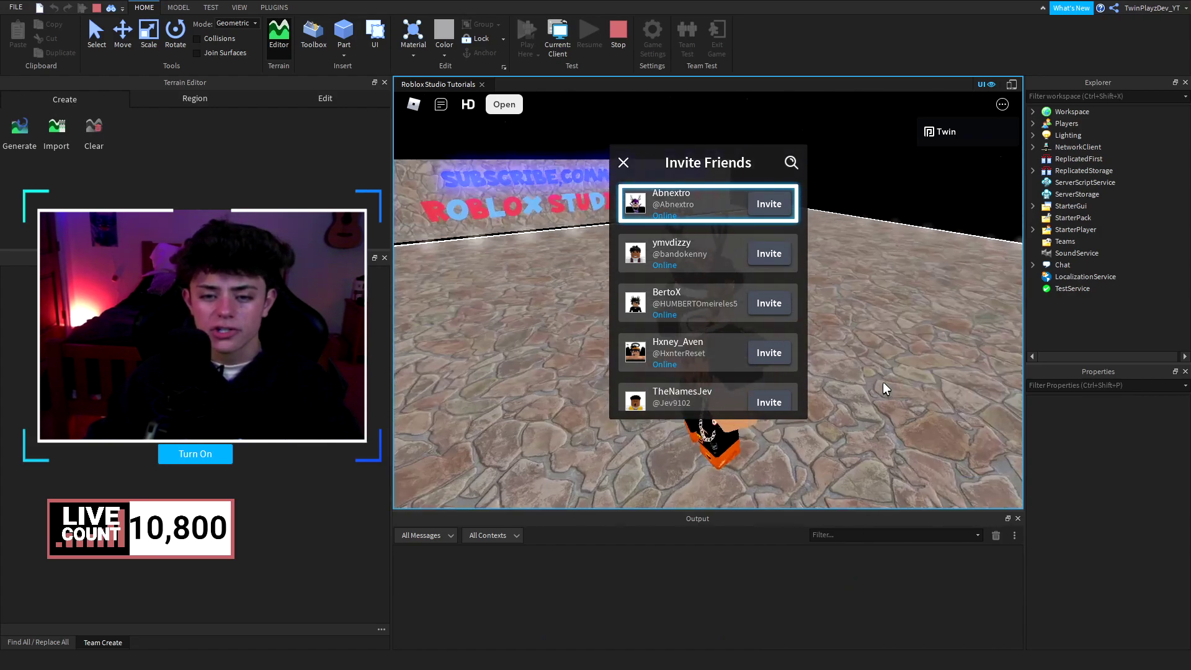
Step: Step through the friends list, then close the Invite Friends prompt
key(Down)
key(Down)
key(Down)
key(Down)
key(Down)
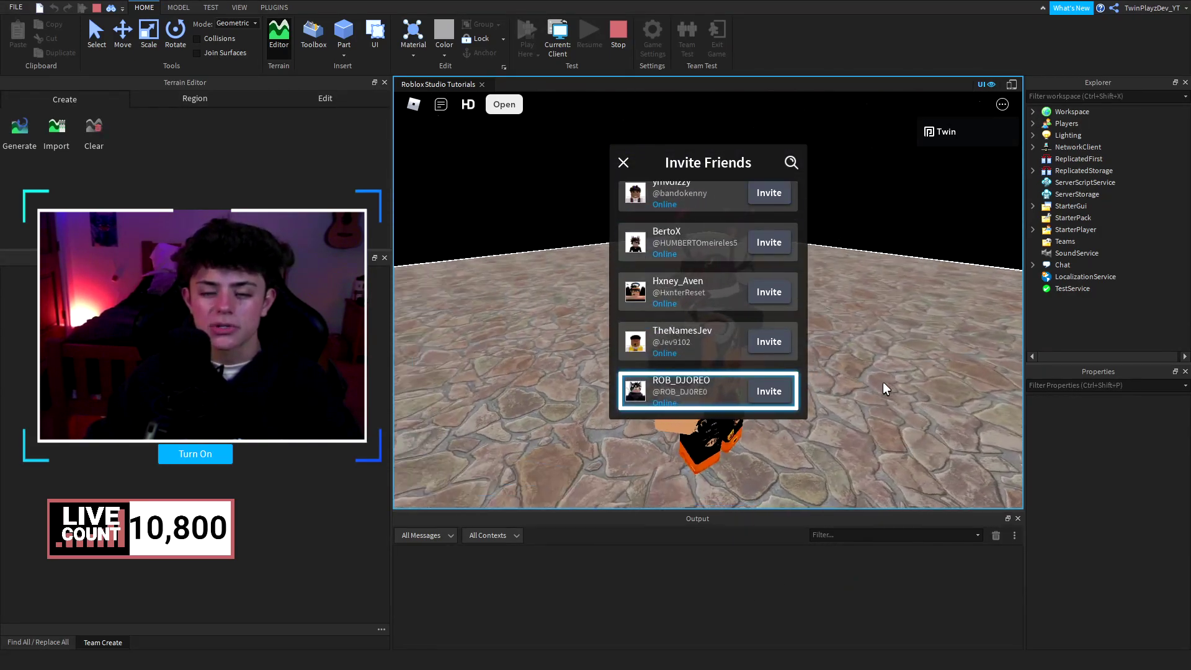
key(Down)
key(Down)
scroll(688, 321, down, 5)
scroll(710, 321, down, 1)
scroll(710, 325, down, 2)
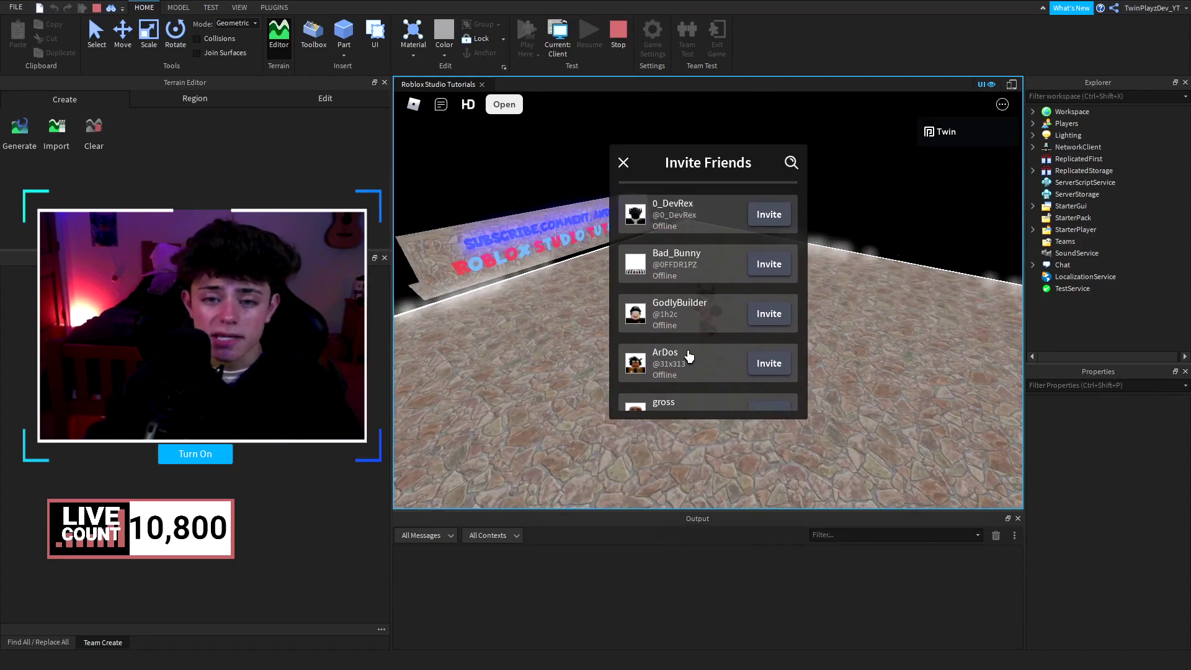
scroll(689, 354, down, 1)
scroll(726, 399, down, 1)
scroll(727, 399, down, 2)
scroll(726, 400, down, 2)
scroll(725, 402, down, 2)
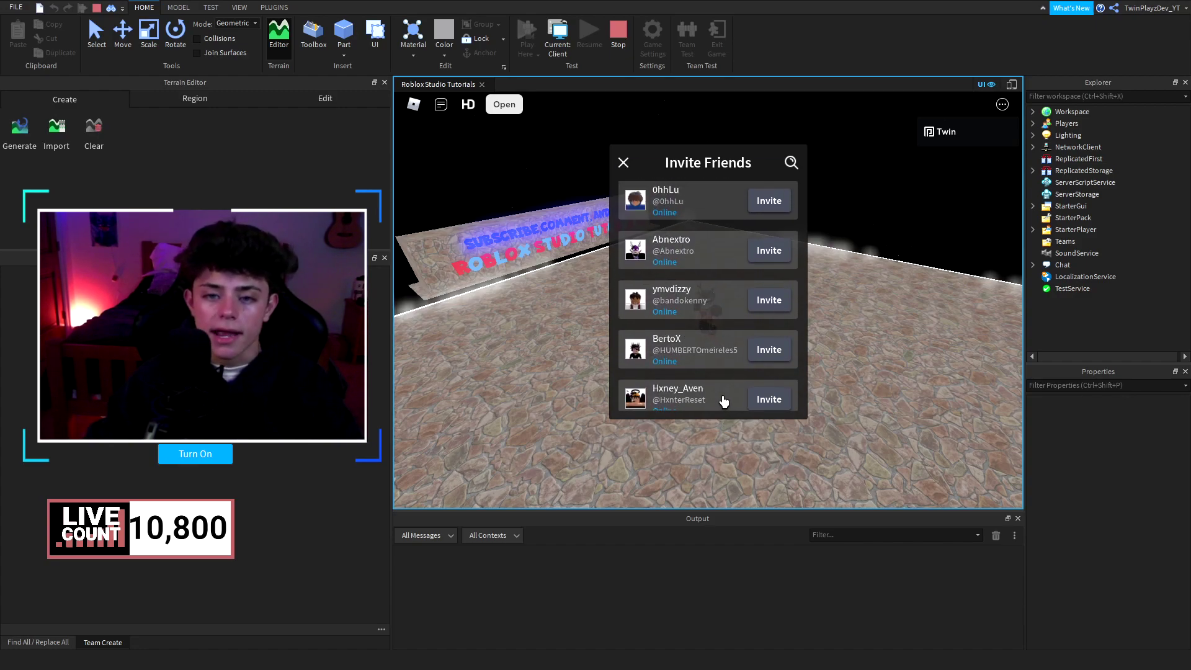
click(623, 162)
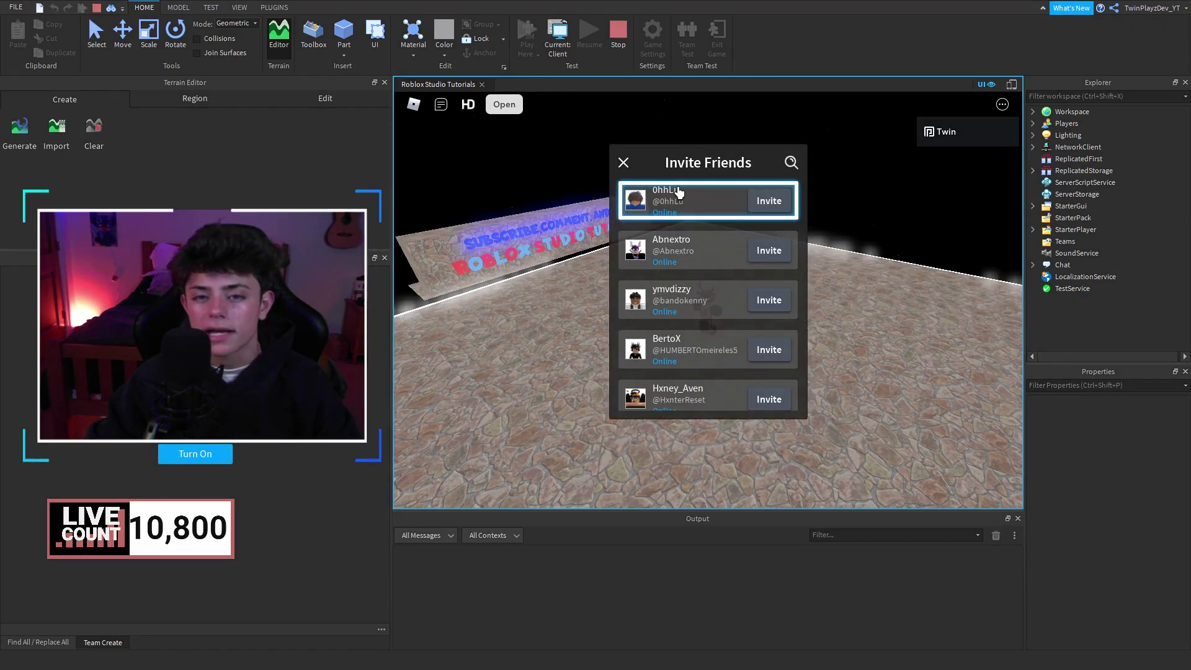
click(624, 162)
scroll(809, 236, up, 3)
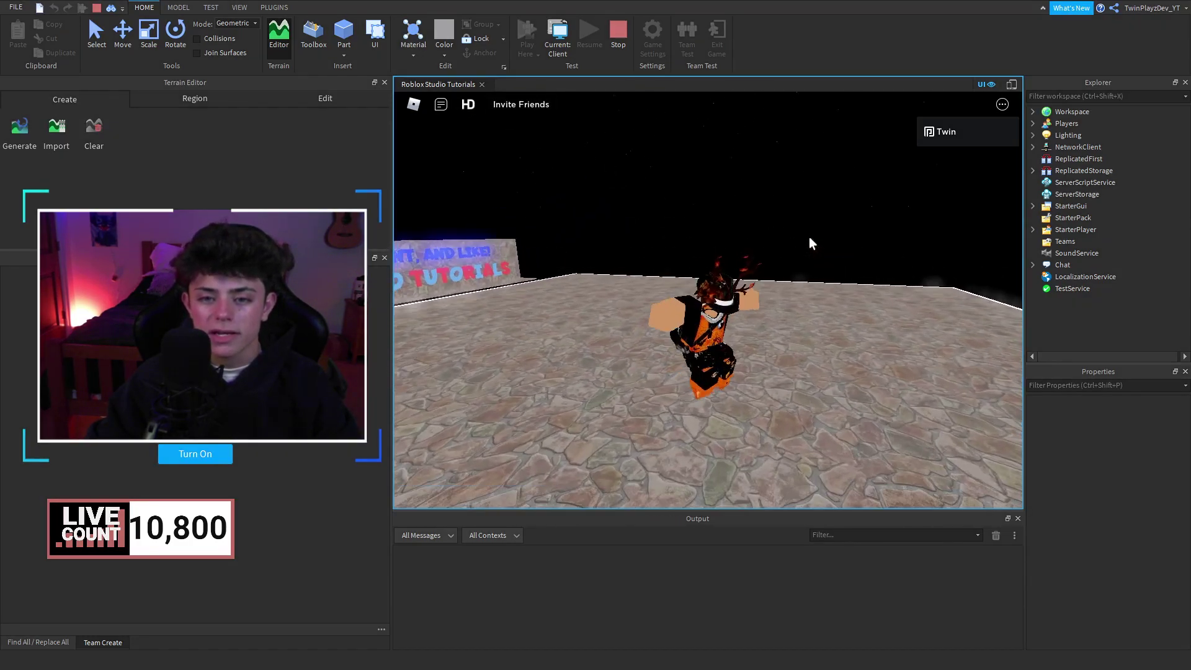
scroll(809, 236, up, 3)
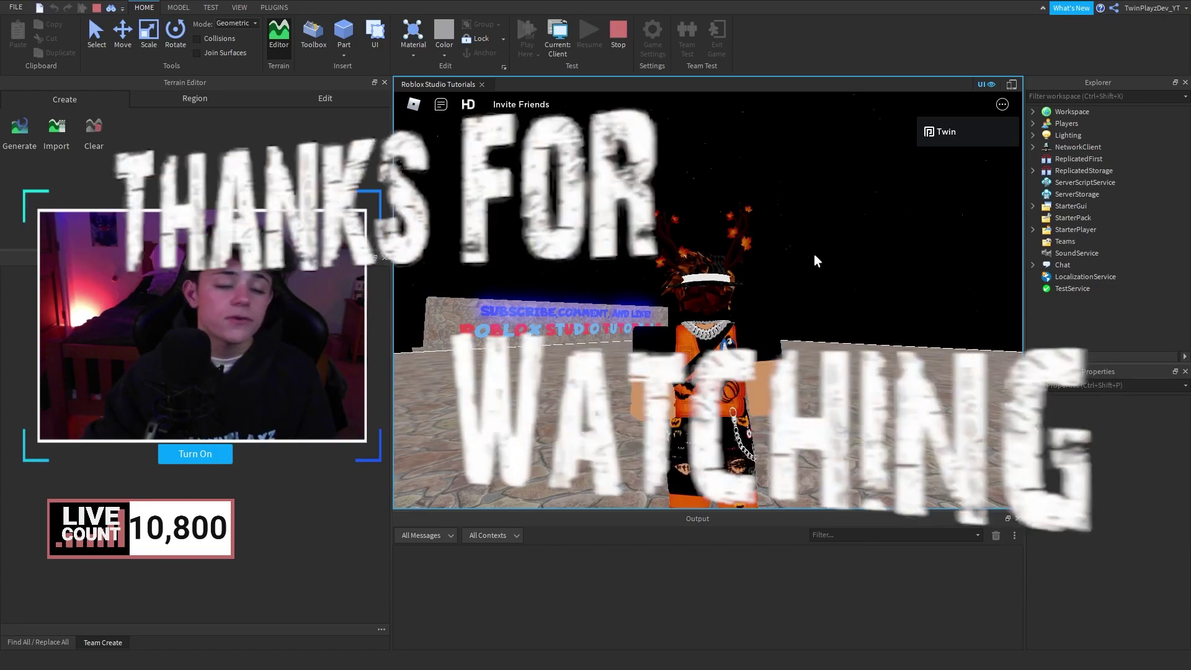